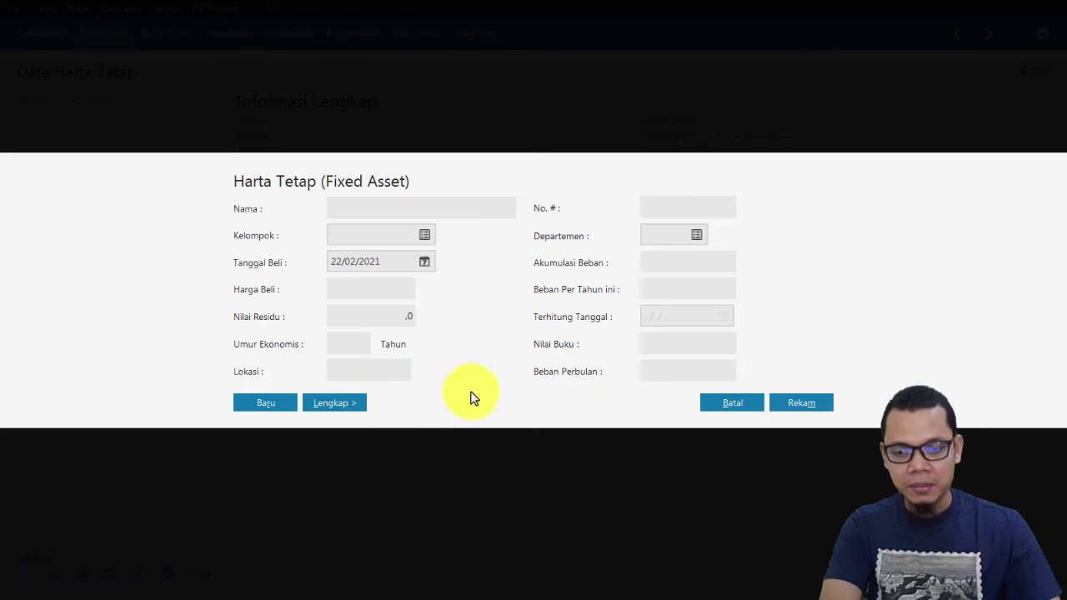
# Switch the fixed asset form between its simple and complete views, leaving the complete set of fields displayed
pyautogui.click(338, 400)
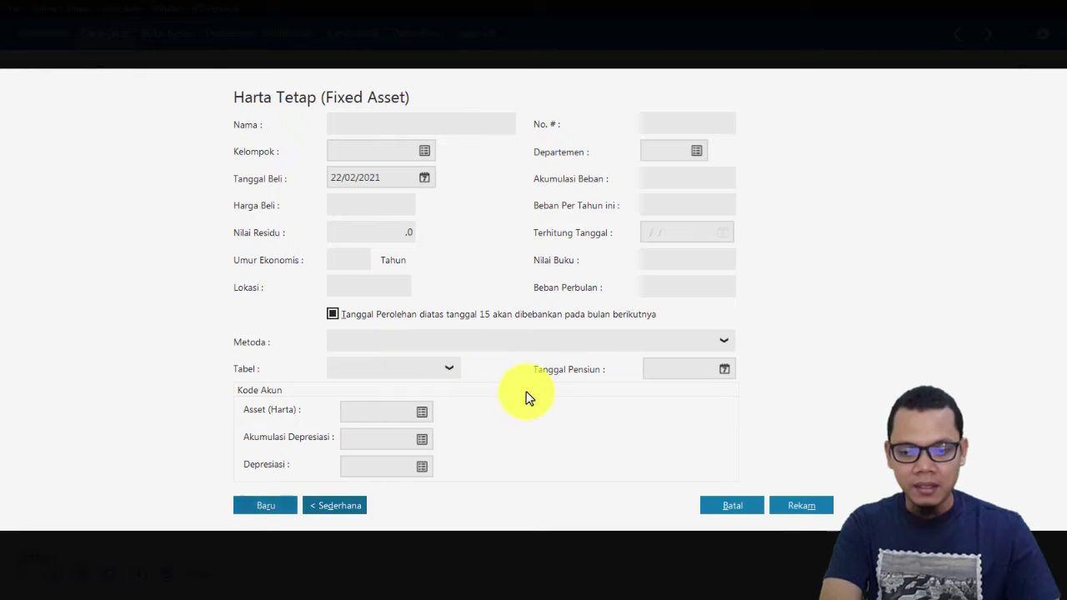
pyautogui.click(328, 506)
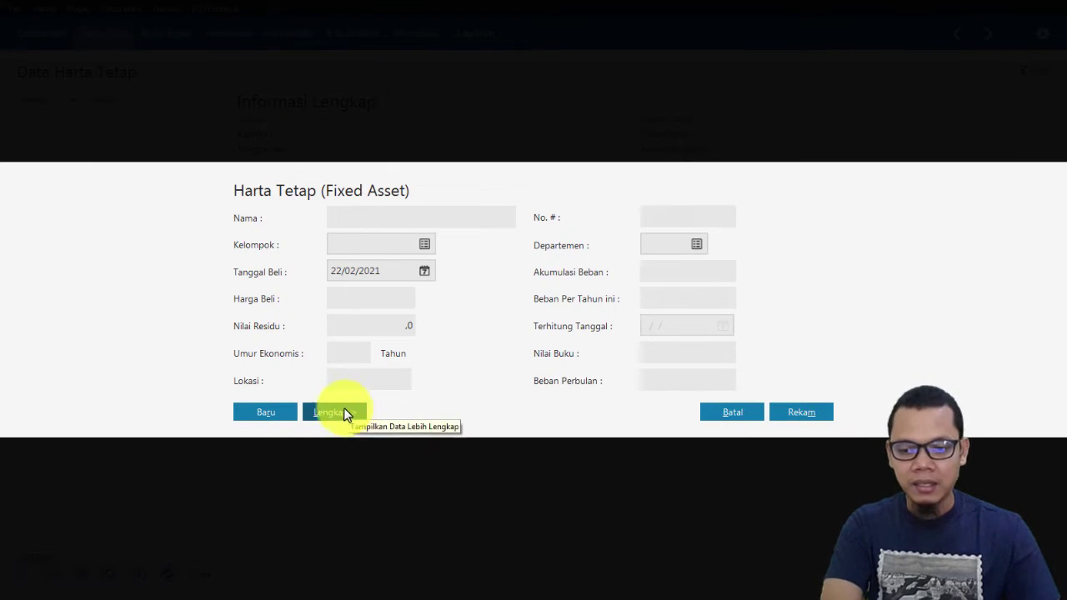
pyautogui.click(346, 412)
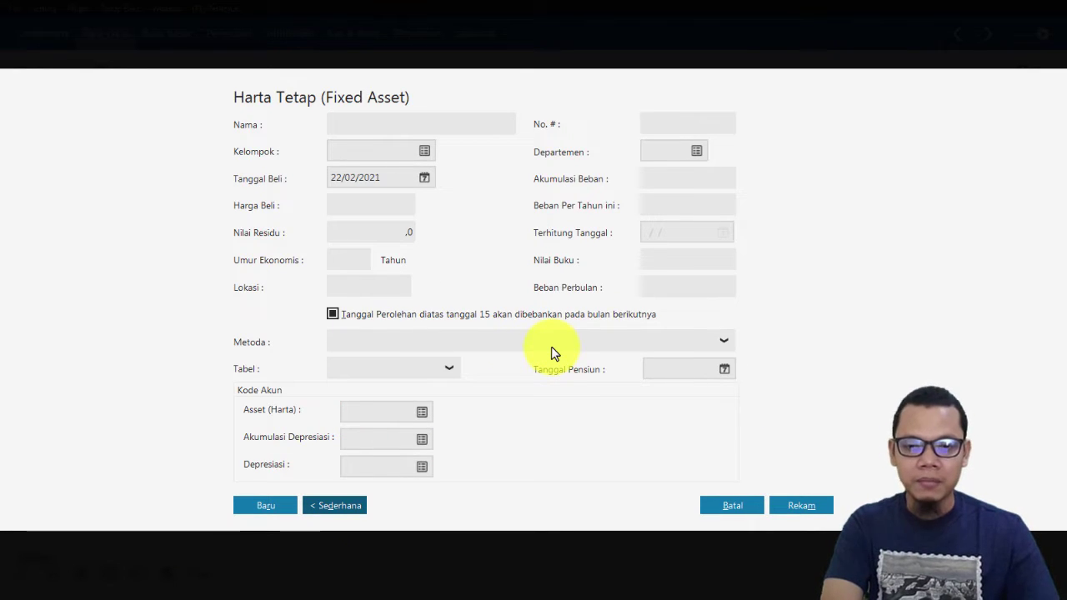
# Look up the first vehicle on the Aktiva Tetap slide and enter Mobil Pick Up as the asset name
pyautogui.click(355, 124)
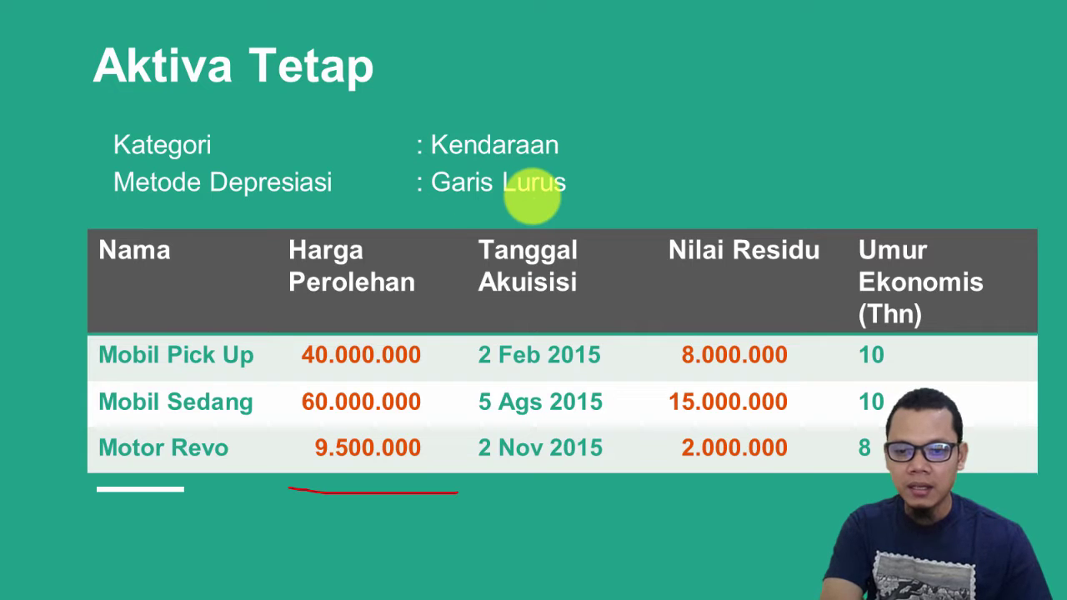
pyautogui.hotkey('alt', 'Tab')
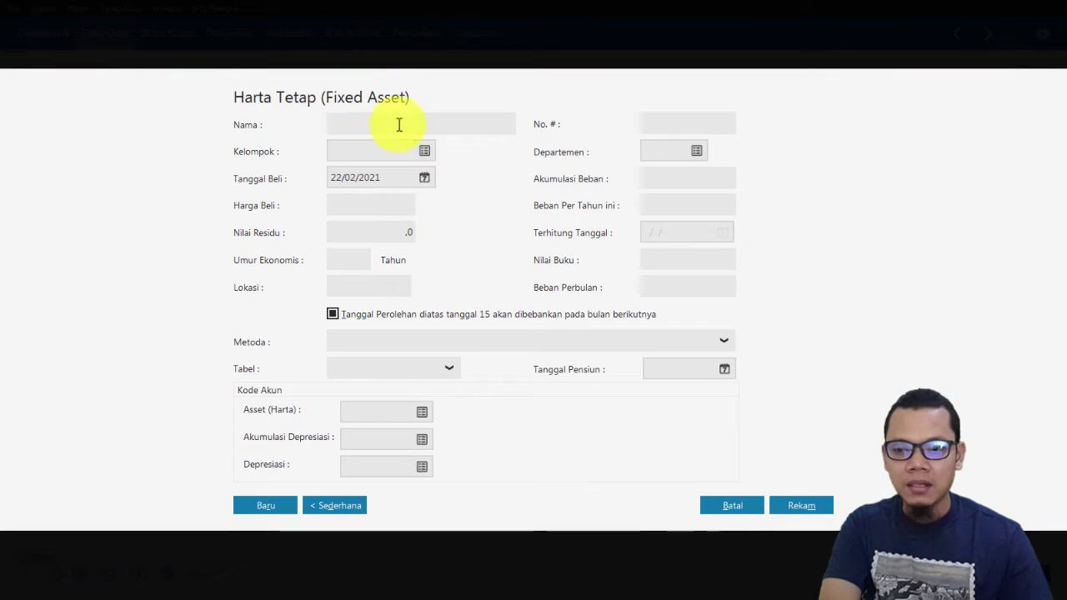
pyautogui.hotkey('alt', 'Tab')
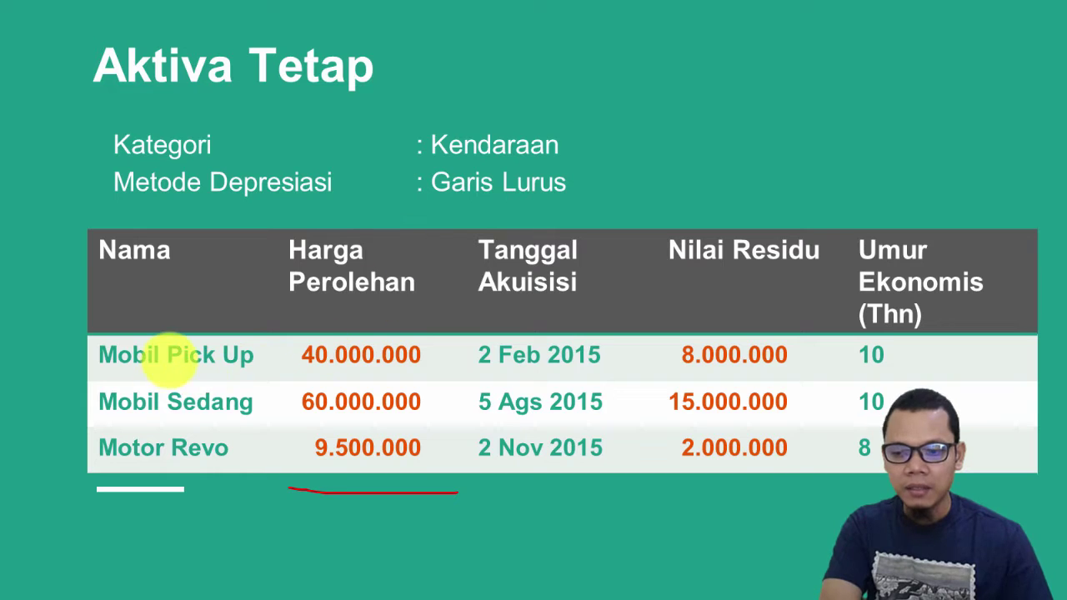
pyautogui.moveTo(88, 372); pyautogui.dragTo(250, 371)
pyautogui.hotkey('alt', 'Tab')
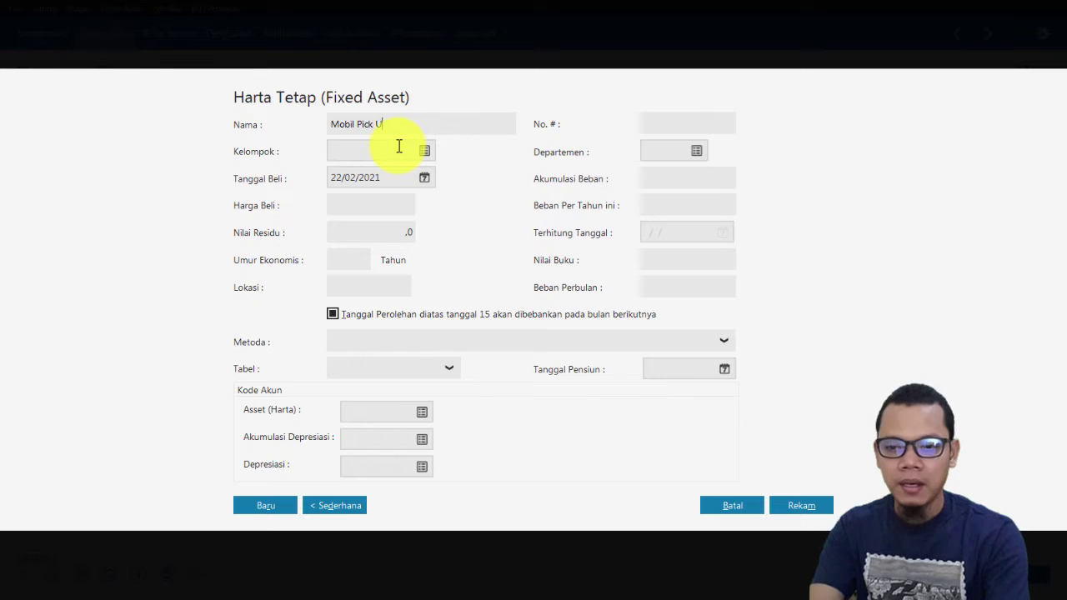
pyautogui.write('p')
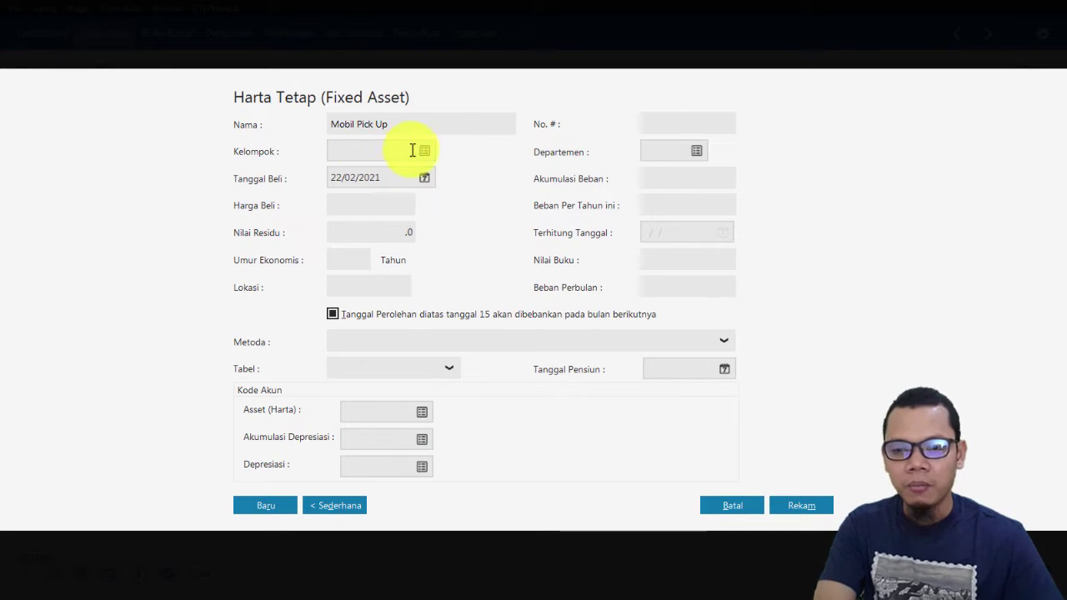
# Assign the asset to the Kendaraan group and compare its category and depreciation method with the Aktiva Tetap slide
pyautogui.click(426, 152)
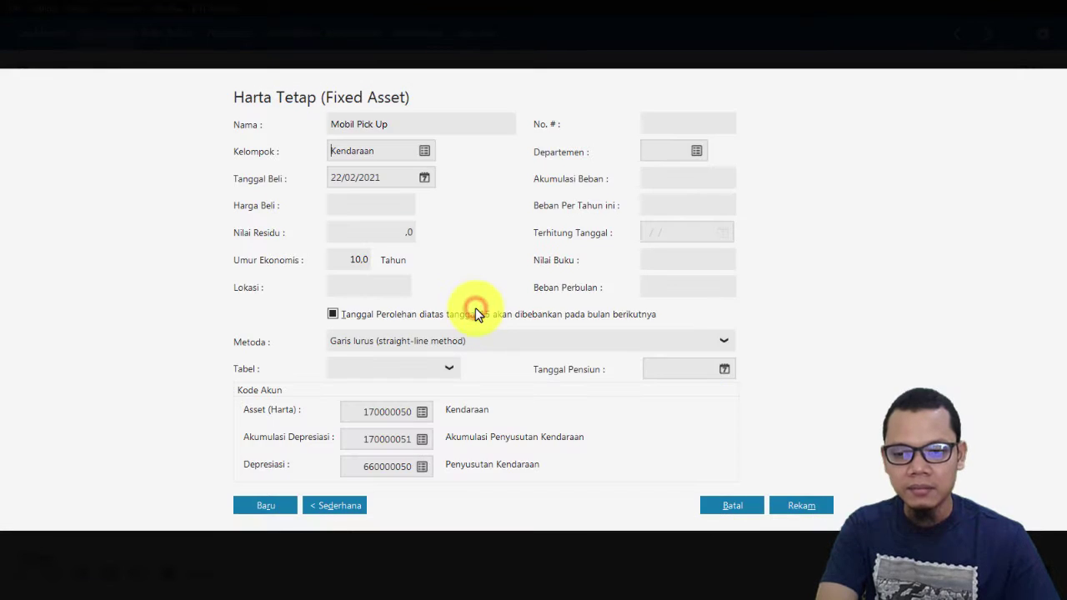
pyautogui.hotkey('alt', 'Tab')
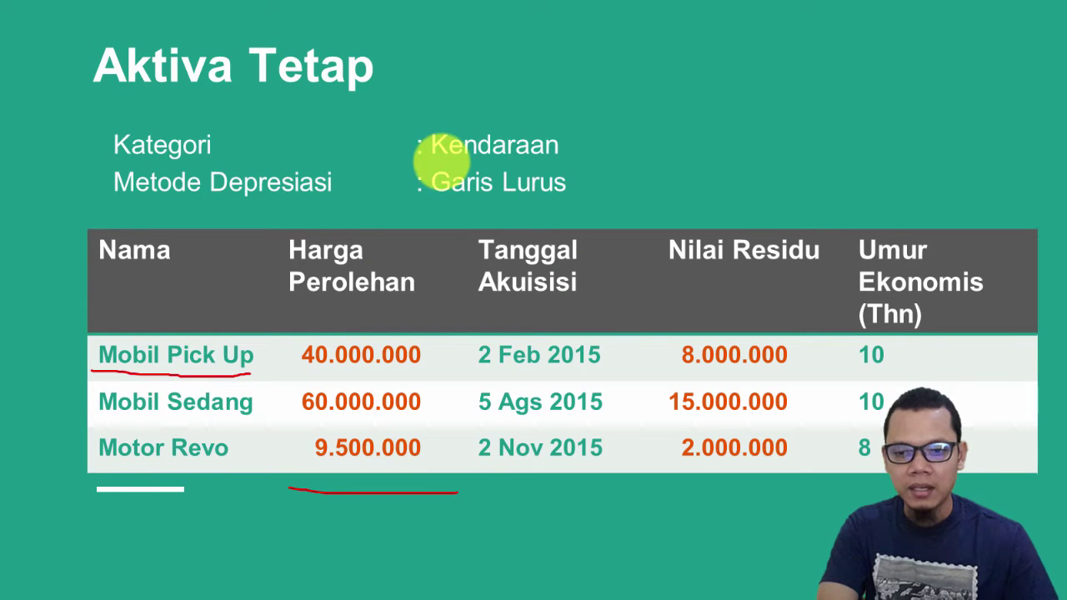
pyautogui.hotkey('alt', 'Tab')
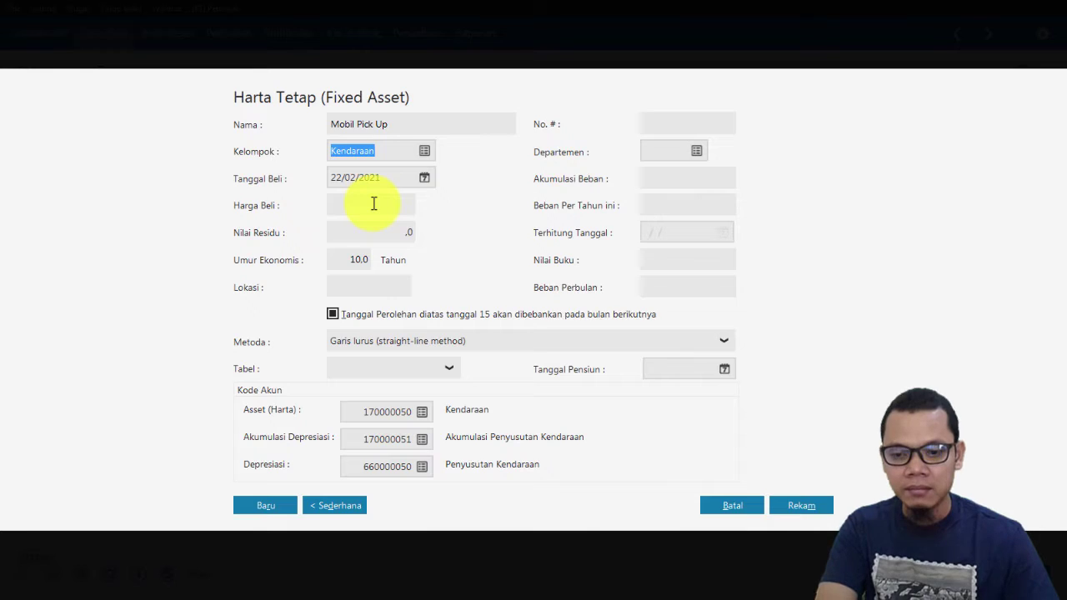
# Consult the slide for the acquisition date and set the asset's purchase date to 02/02/2015
pyautogui.hotkey('alt', 'Tab')
pyautogui.hotkey('alt', 'Tab')
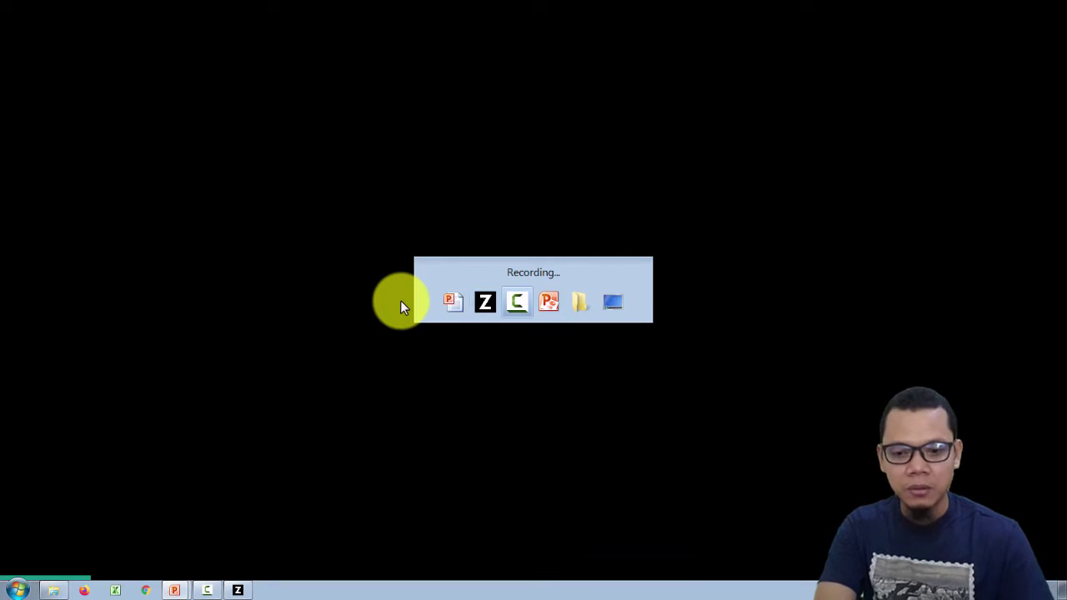
pyautogui.hotkey('alt', 'Tab')
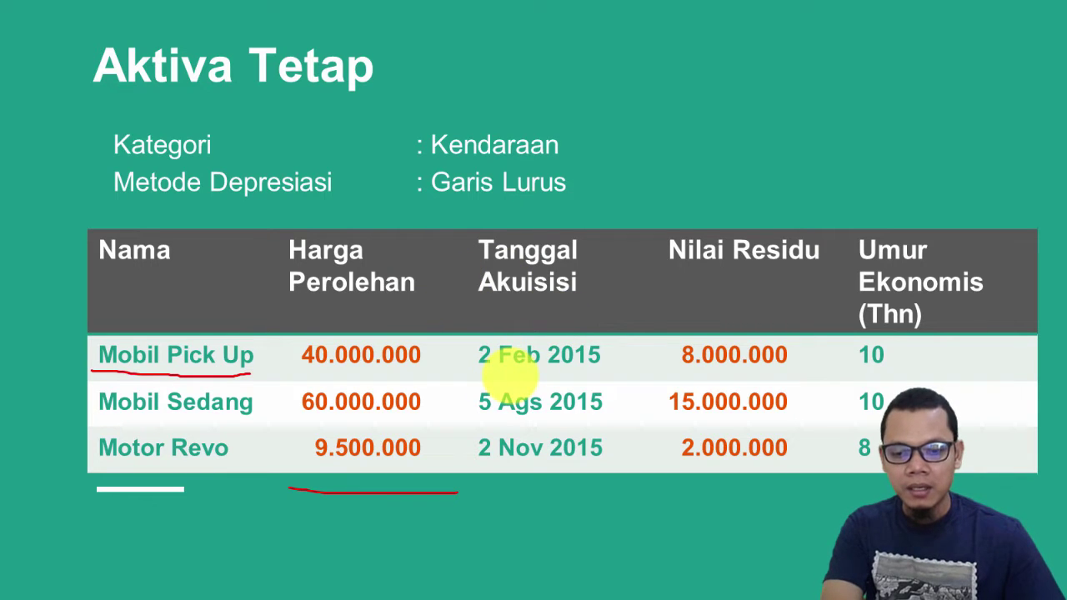
pyautogui.hotkey('alt', 'Tab')
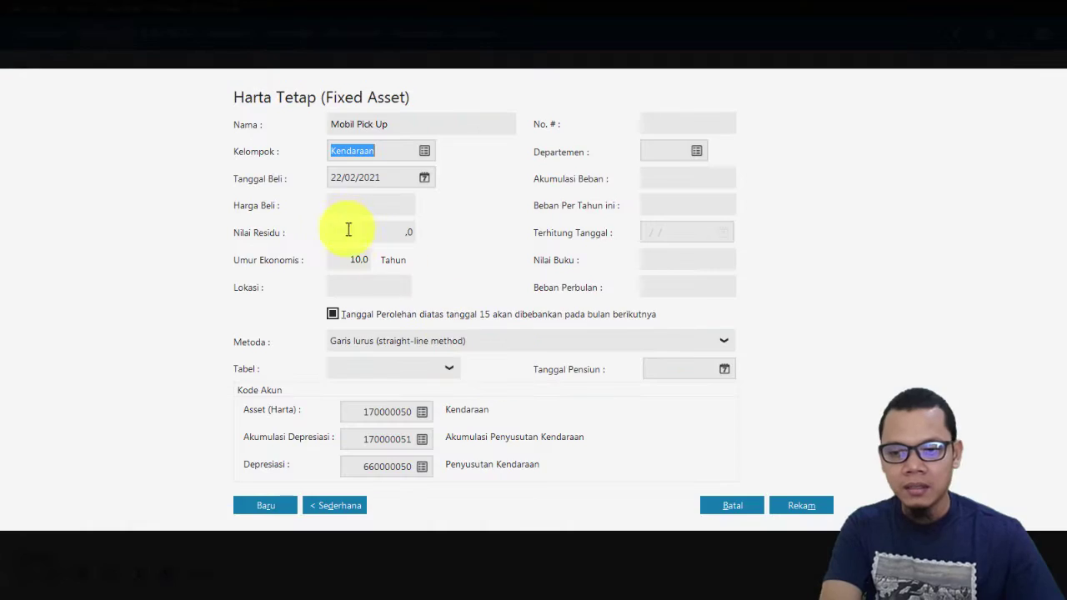
pyautogui.doubleClick(376, 177)
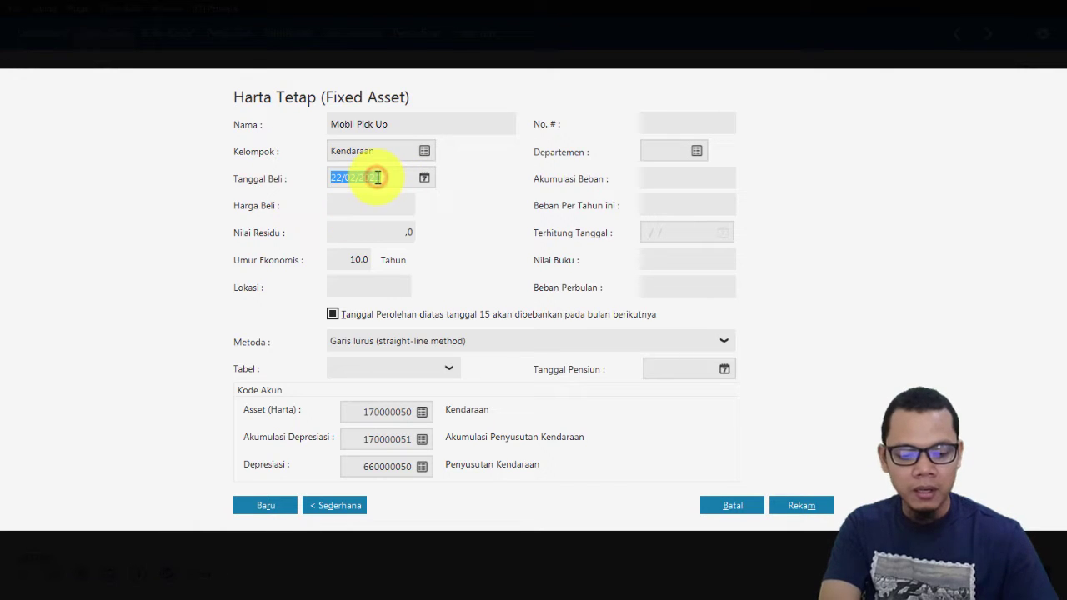
pyautogui.write('02')
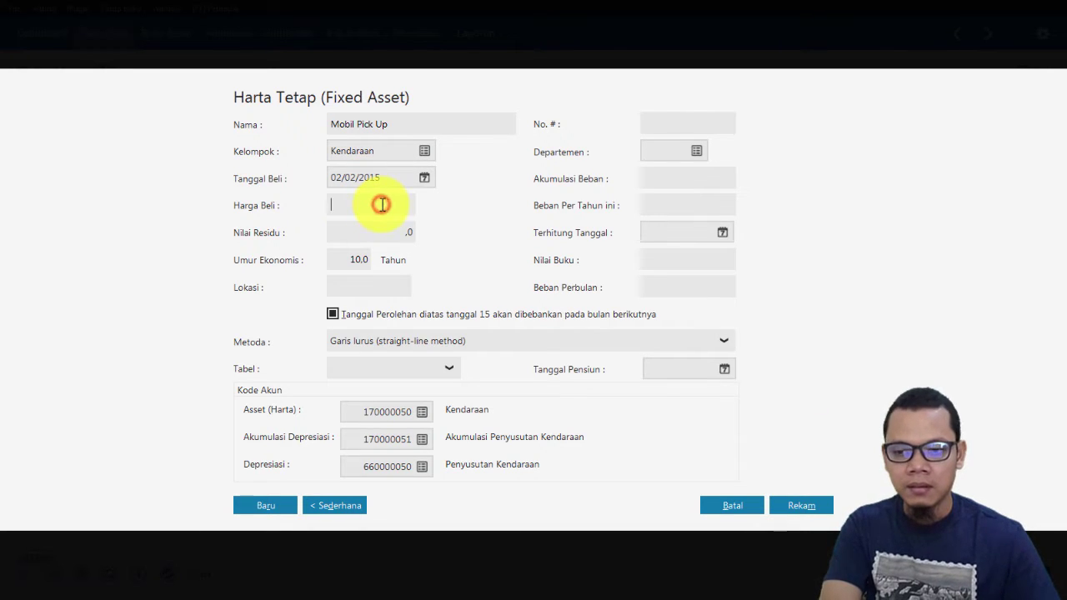
# Consult the slide for the acquisition cost and set the asset's purchase price to 40.000.000
pyautogui.hotkey('alt', 'Tab')
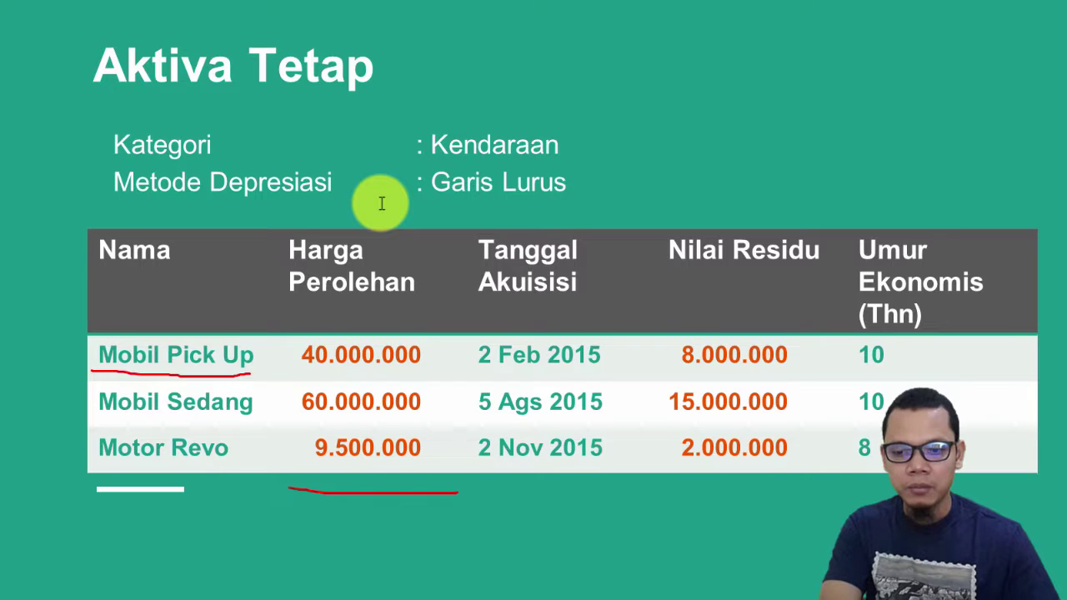
pyautogui.hotkey('alt', 'Tab')
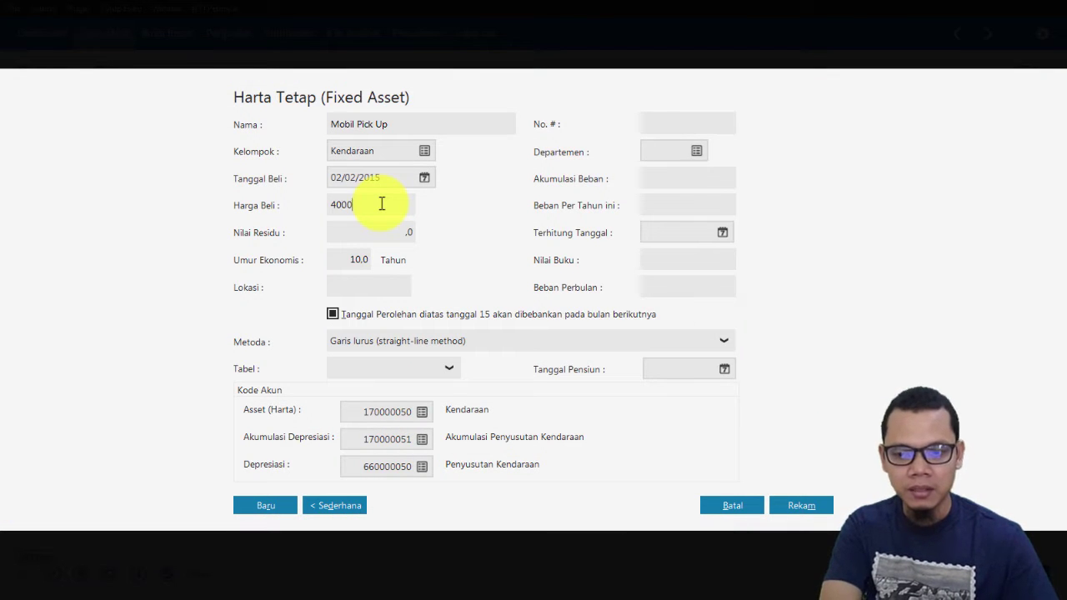
pyautogui.write('00')
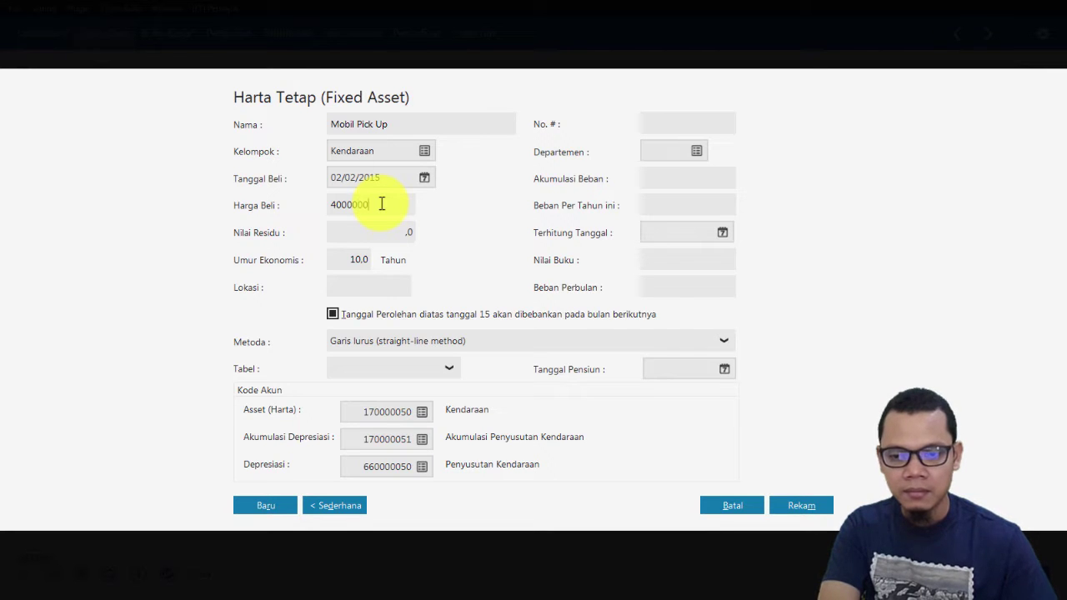
pyautogui.write('0')
pyautogui.click(376, 231)
pyautogui.hotkey('alt', 'Tab')
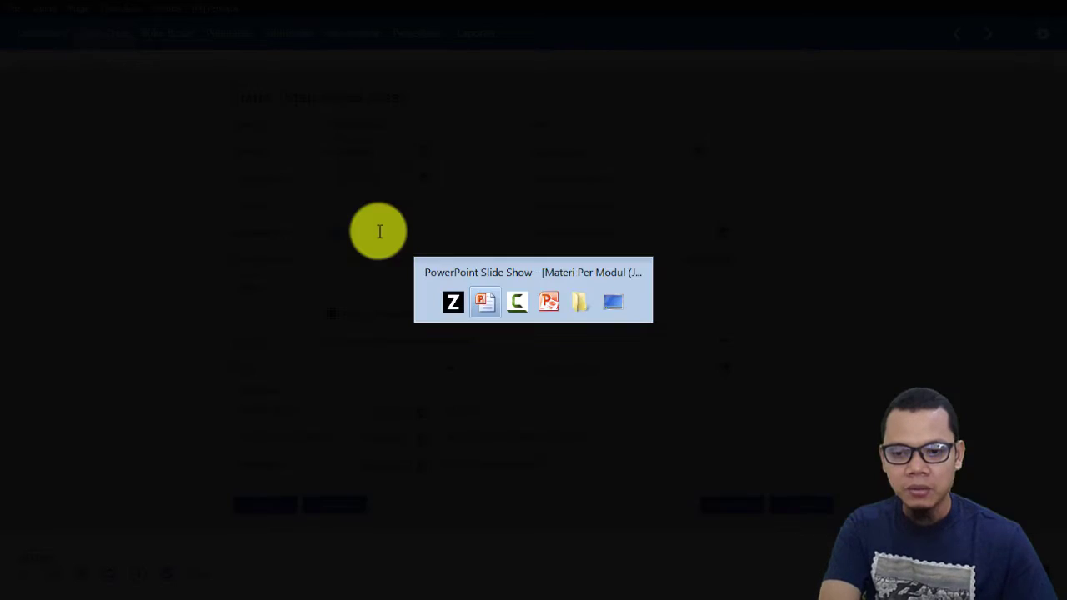
pyautogui.hotkey('alt', 'Tab')
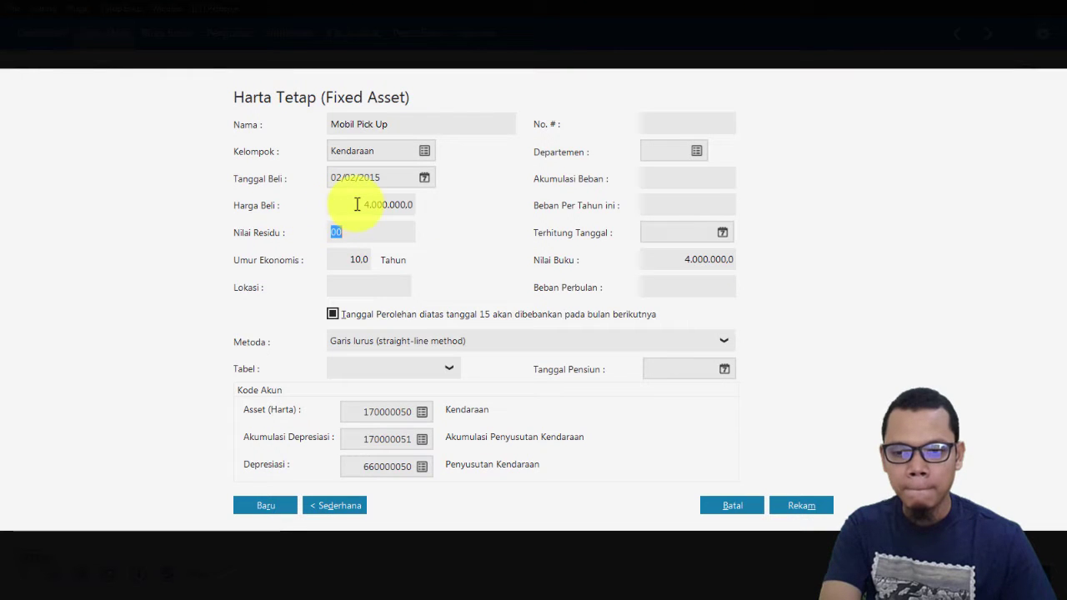
pyautogui.click(357, 204)
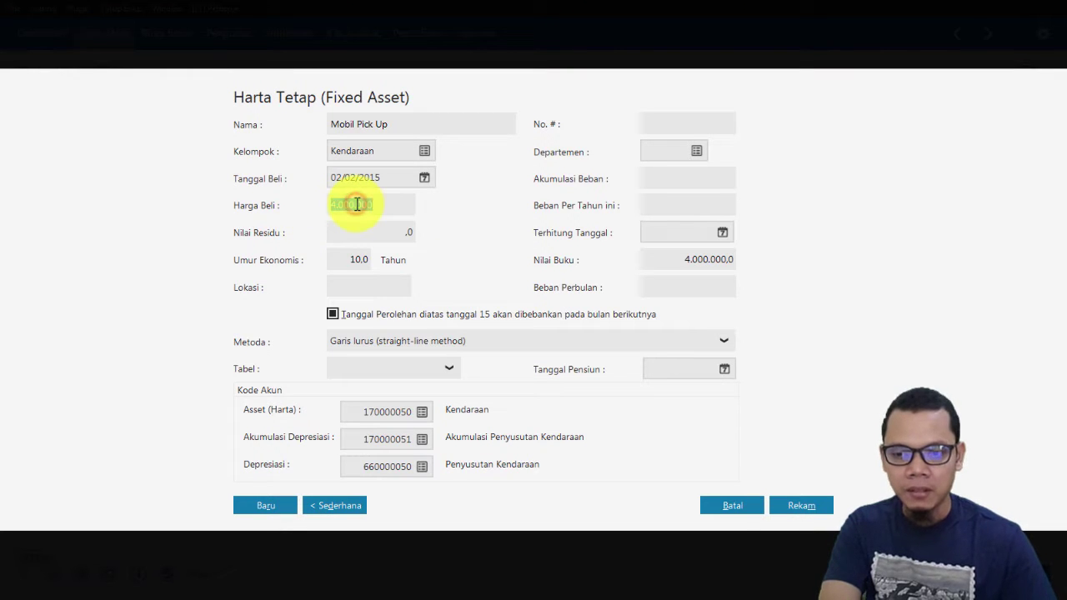
pyautogui.press('End')
pyautogui.write('0')
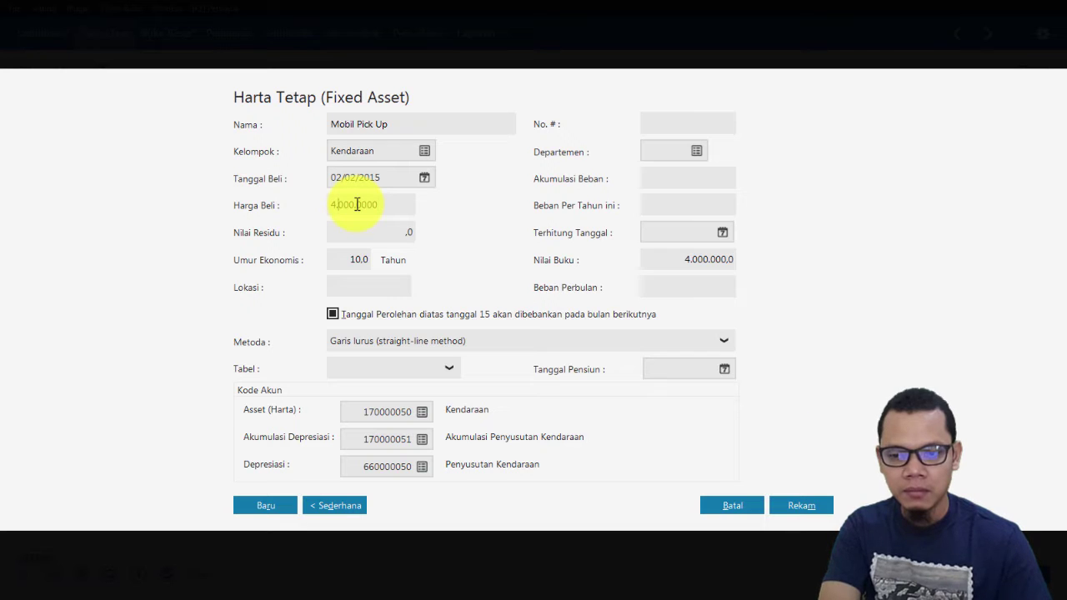
pyautogui.press('BackSpace')
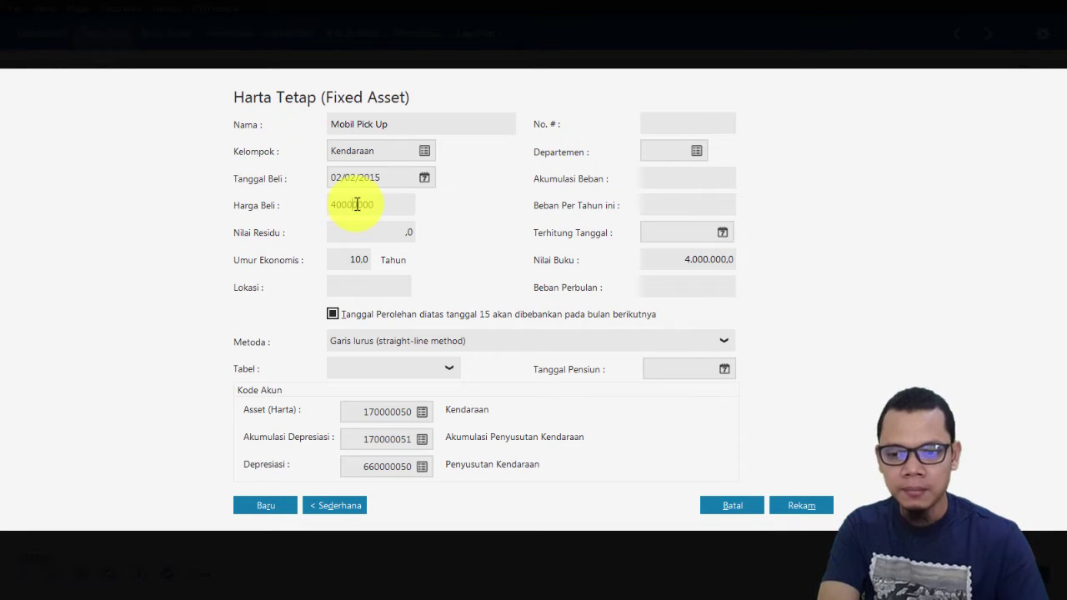
pyautogui.press('Tab')
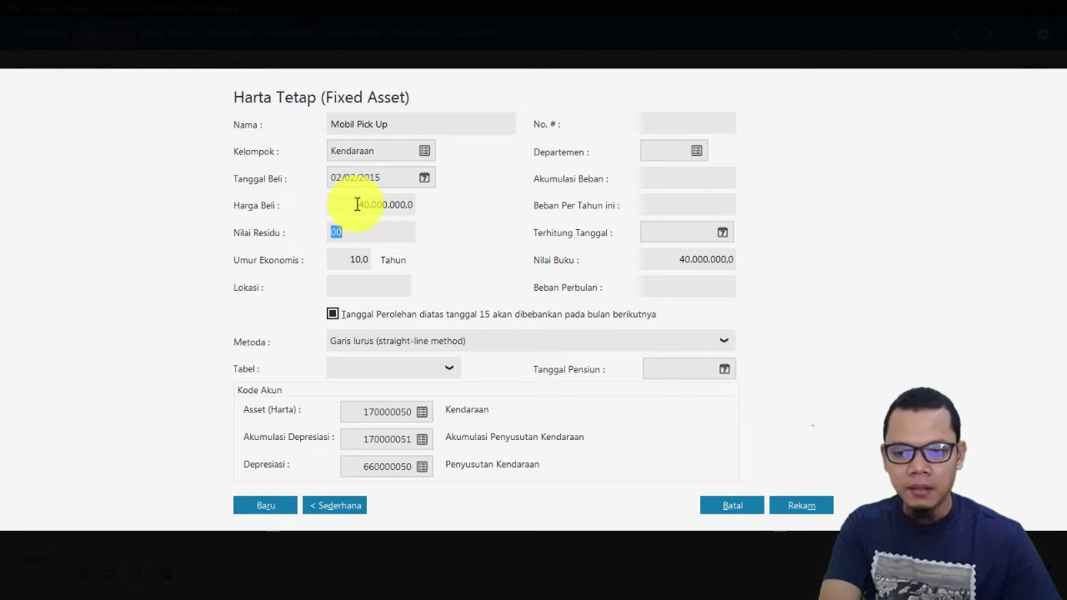
# Set the asset's residual value to 8.000.000 and leave the location empty
pyautogui.write('8.000.')
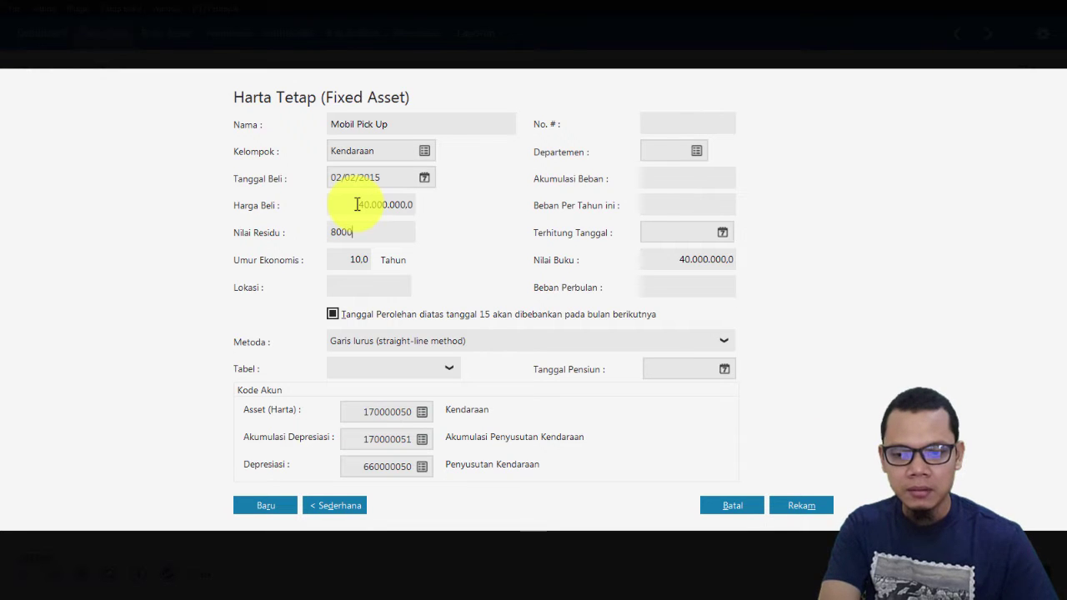
pyautogui.write('0000')
pyautogui.press('Tab')
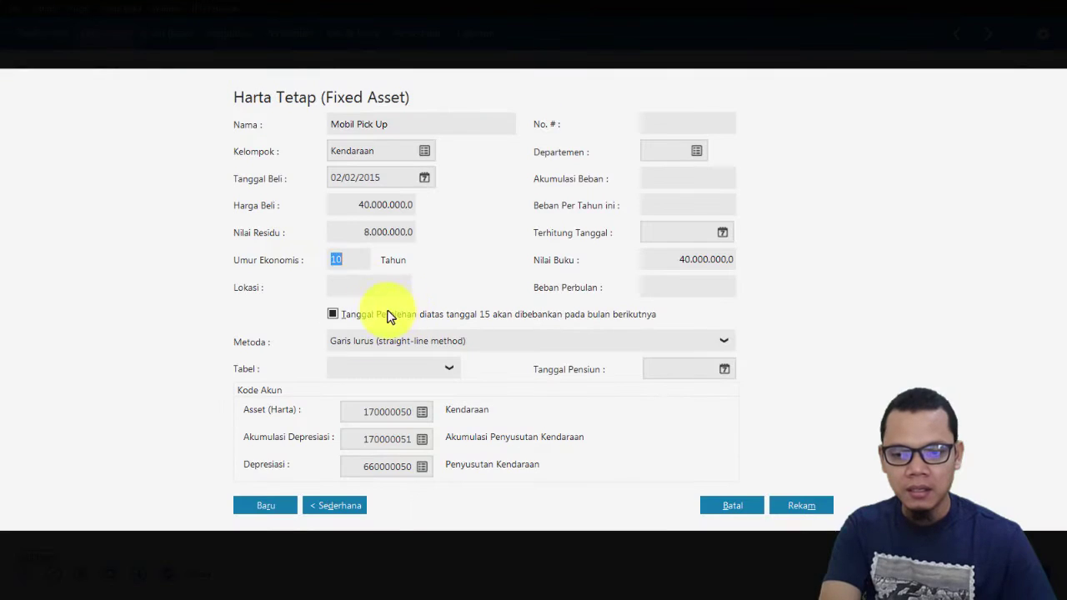
pyautogui.click(364, 287)
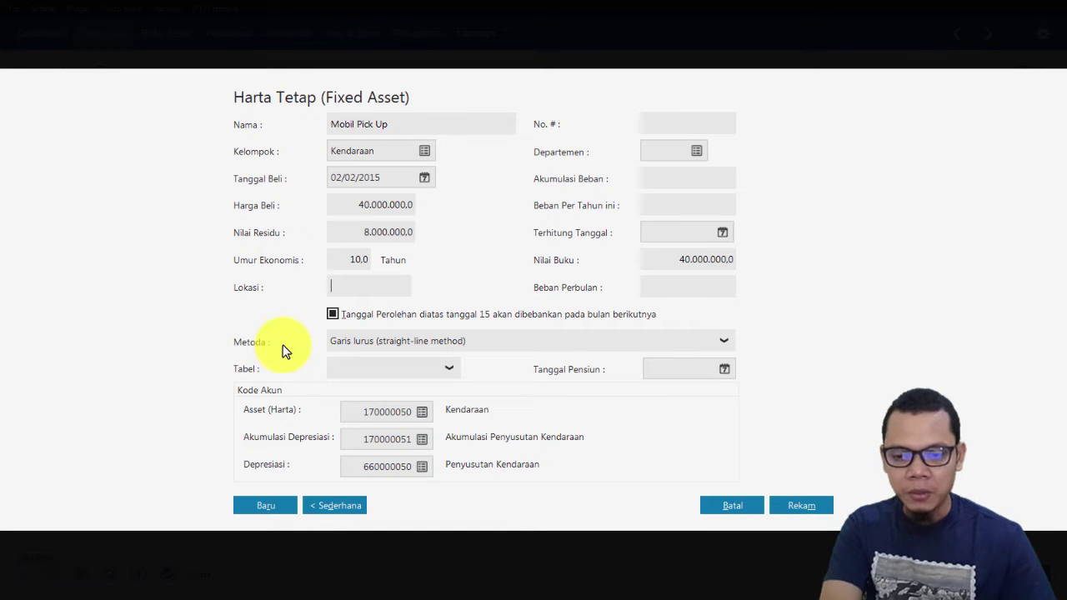
# Check the slide's depreciation method and review the available methods in the asset form, keeping Garis lurus (straight-line method)
pyautogui.hotkey('alt', 'Tab')
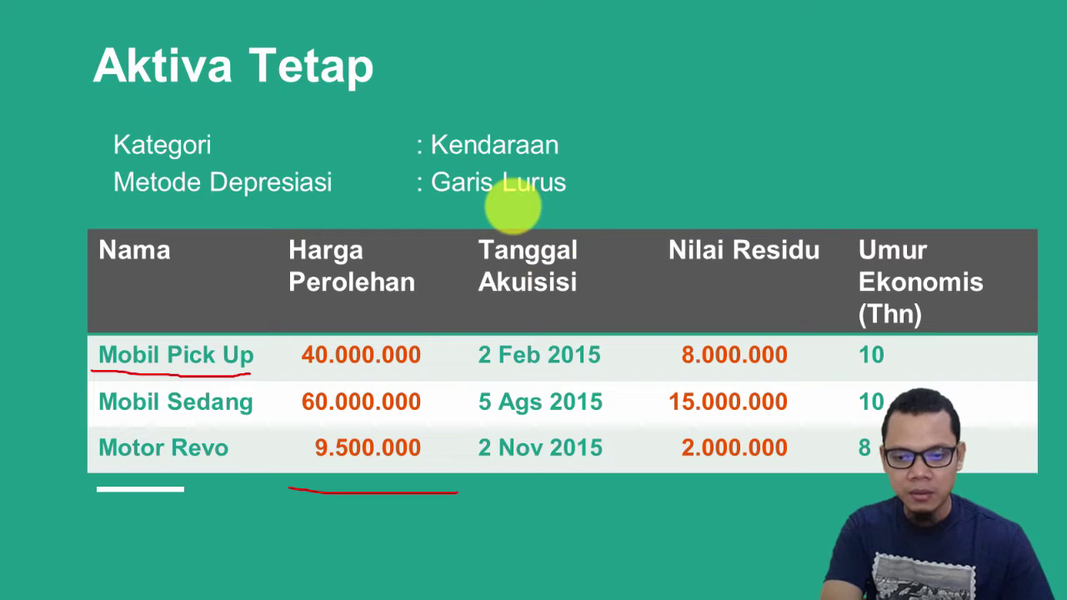
pyautogui.hotkey('alt', 'Tab')
pyautogui.click(572, 343)
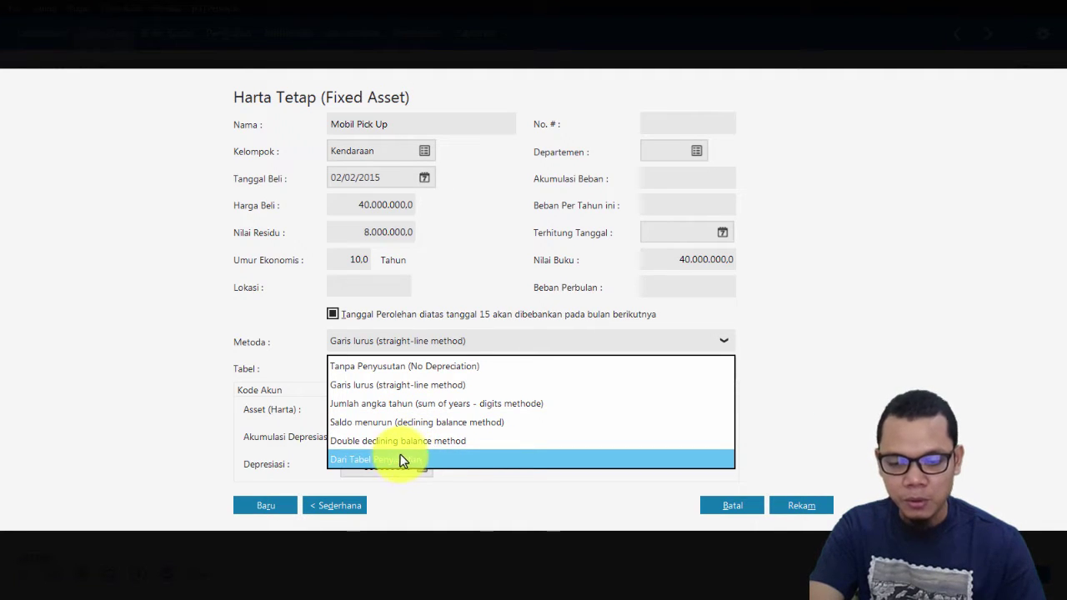
pyautogui.click(793, 347)
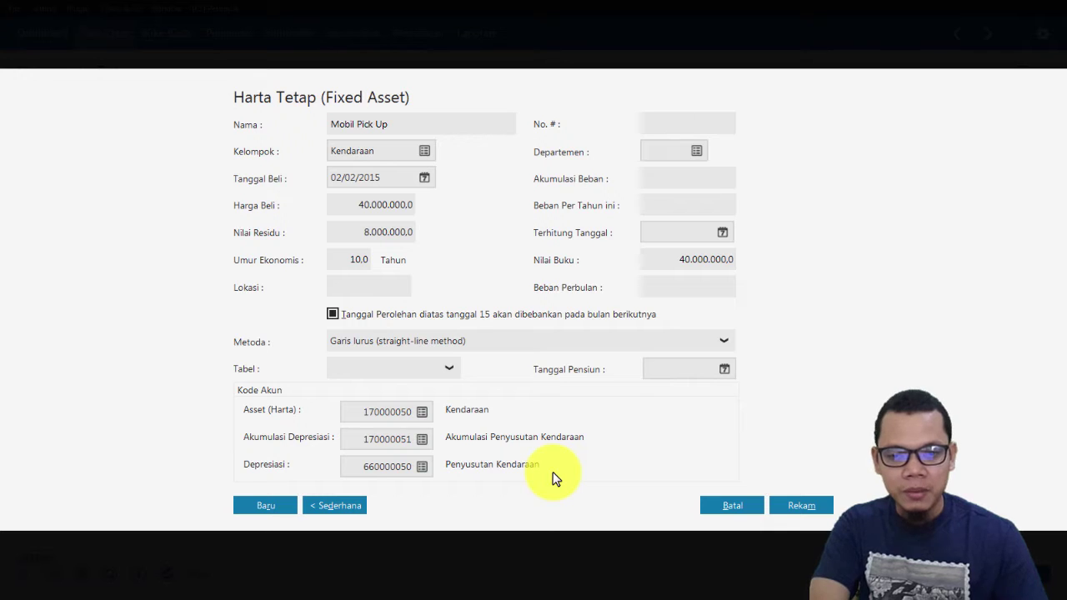
# Save the Mobil Pick Up asset with its expense accumulation calculated automatically and review its monthly depreciation schedule
pyautogui.hotkey('alt', 'Tab')
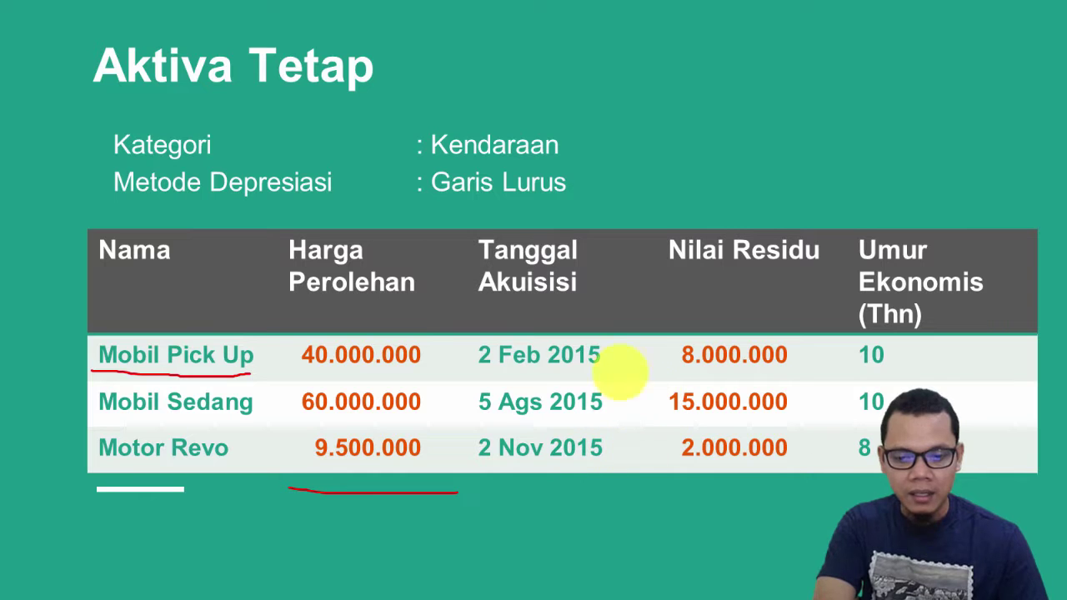
pyautogui.hotkey('alt', 'Tab')
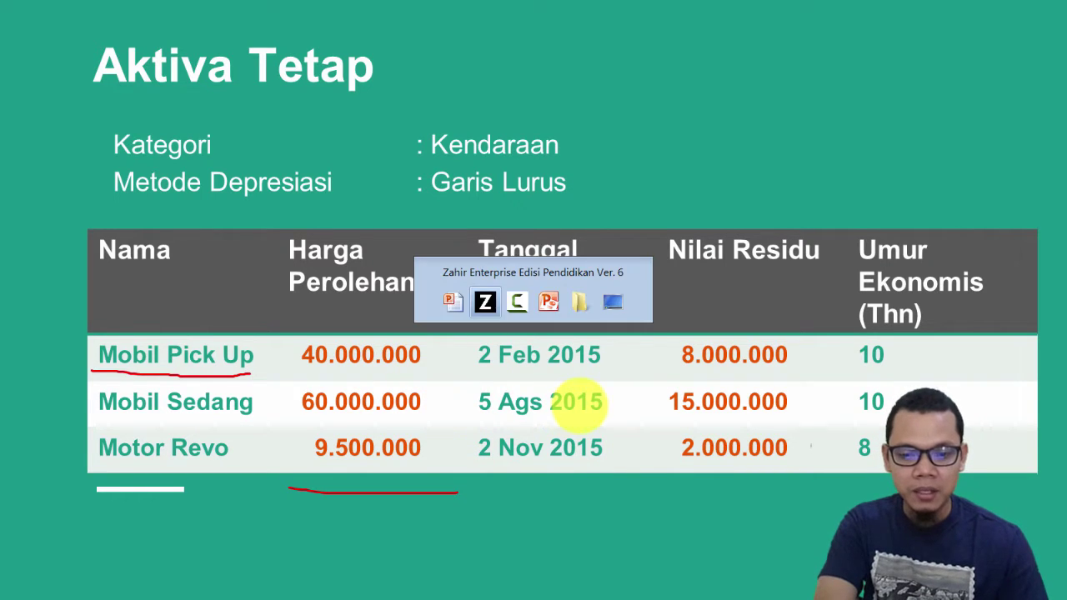
pyautogui.click(800, 505)
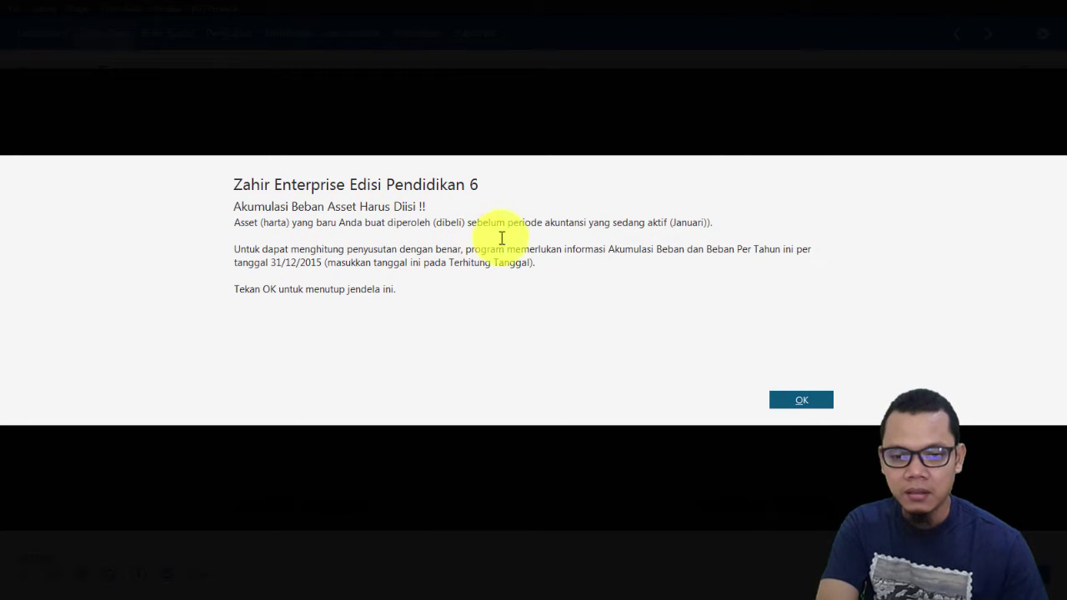
pyautogui.click(783, 395)
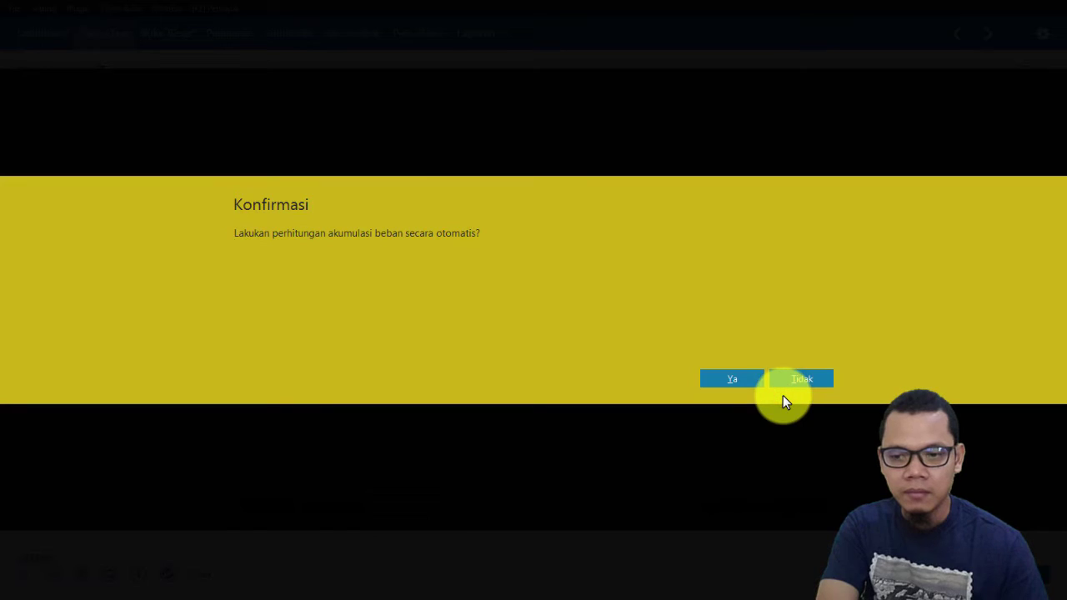
pyautogui.click(750, 381)
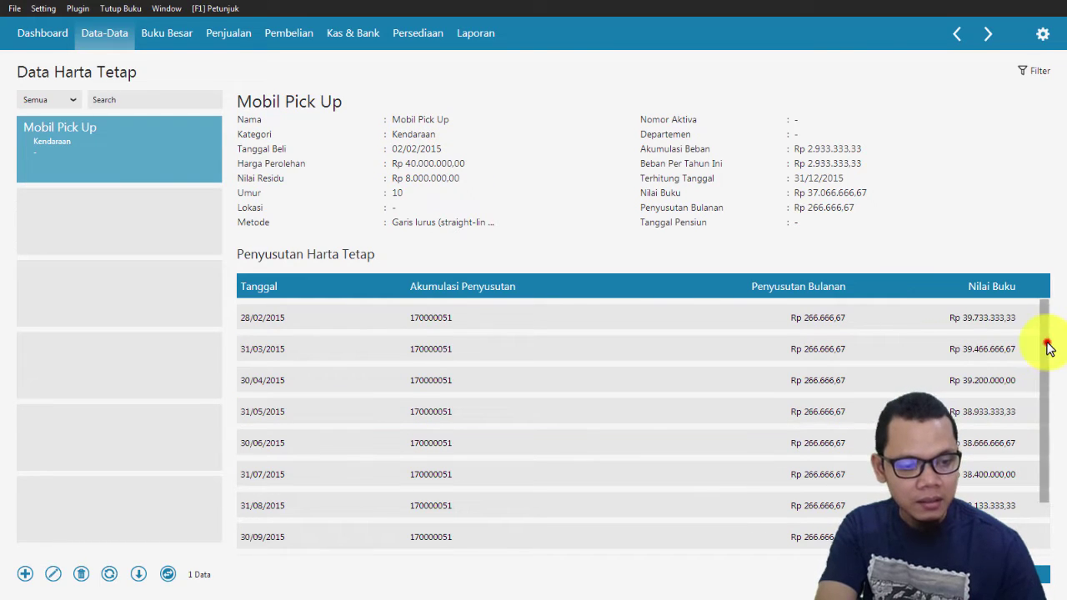
pyautogui.moveTo(1045, 349)
pyautogui.mouseDown()
pyautogui.moveTo(1047, 445)
pyautogui.moveTo(1059, 334)
pyautogui.mouseUp()
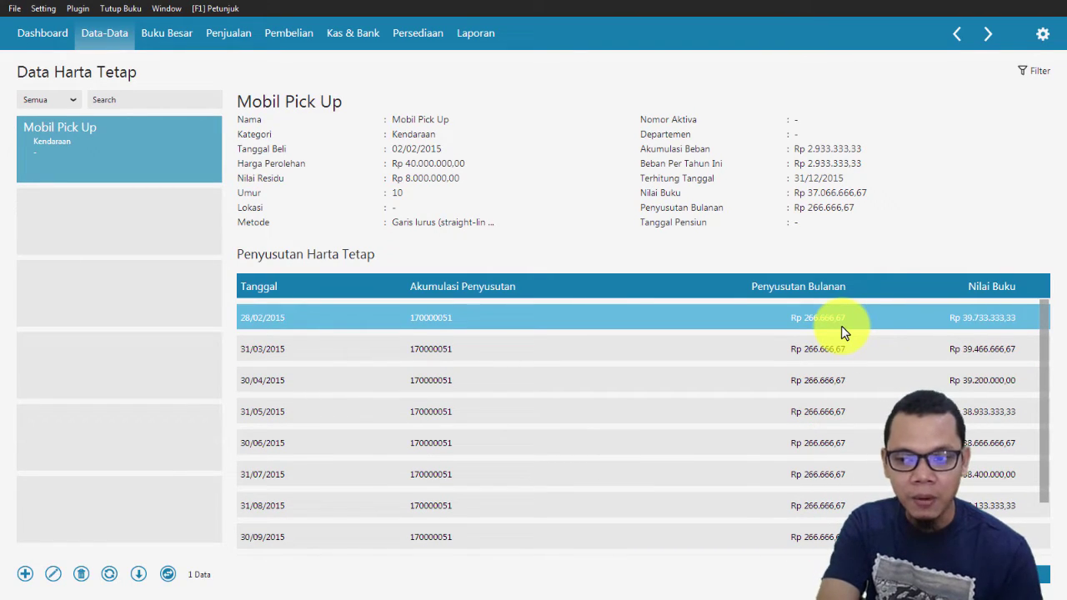
pyautogui.scroll(-1, 784, 376)
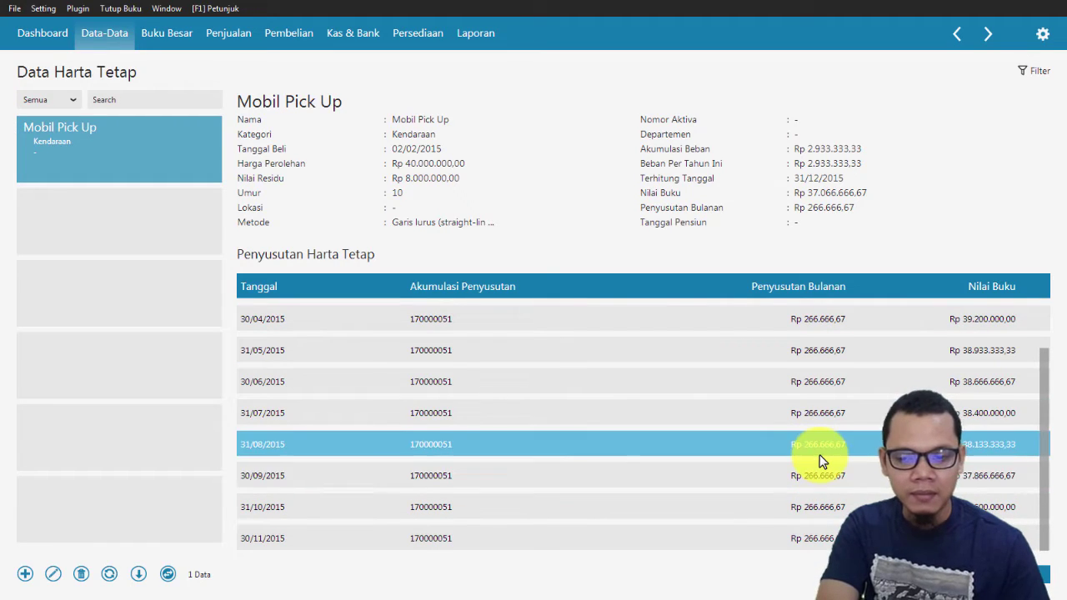
pyautogui.scroll(2, 819, 455)
# Consult the Aktiva Tetap slide for the next vehicle and underline Mobil Sedang in its table
pyautogui.hotkey('alt', 'Tab')
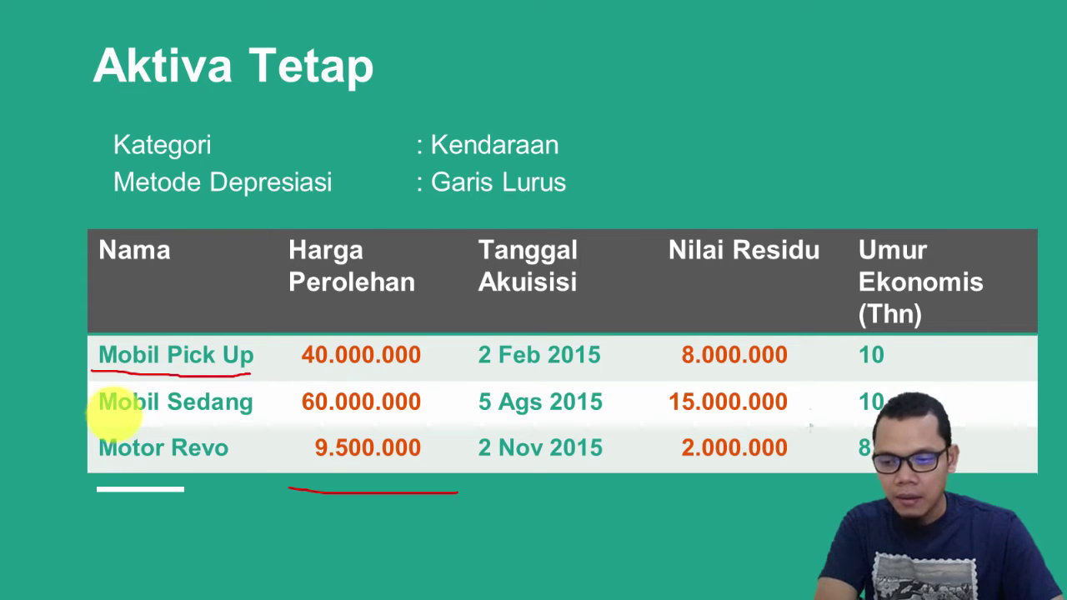
pyautogui.moveTo(106, 420); pyautogui.dragTo(215, 421)
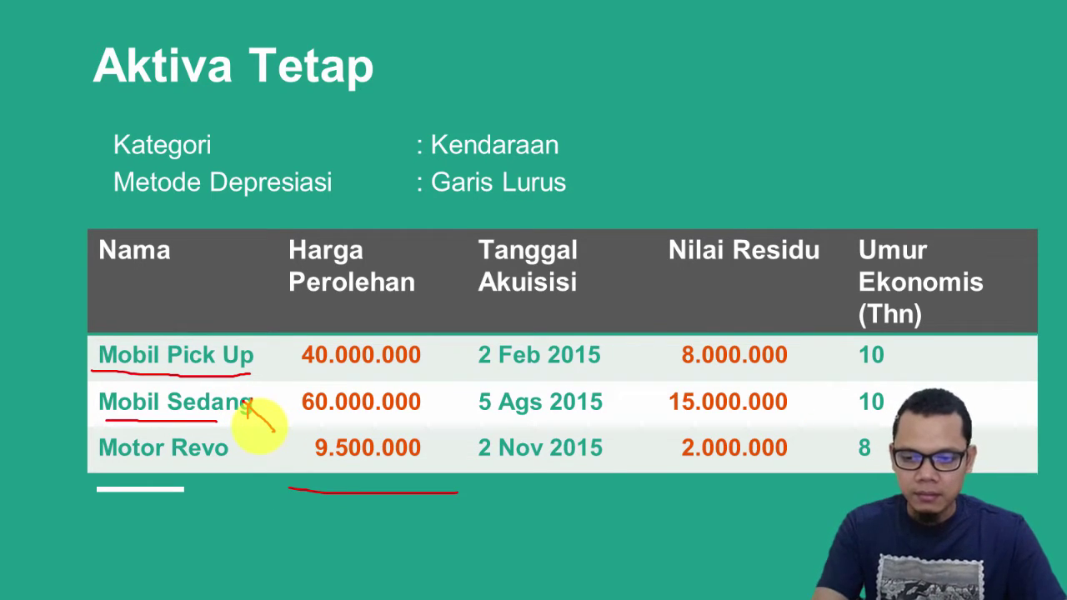
pyautogui.hotkey('alt', 'Tab')
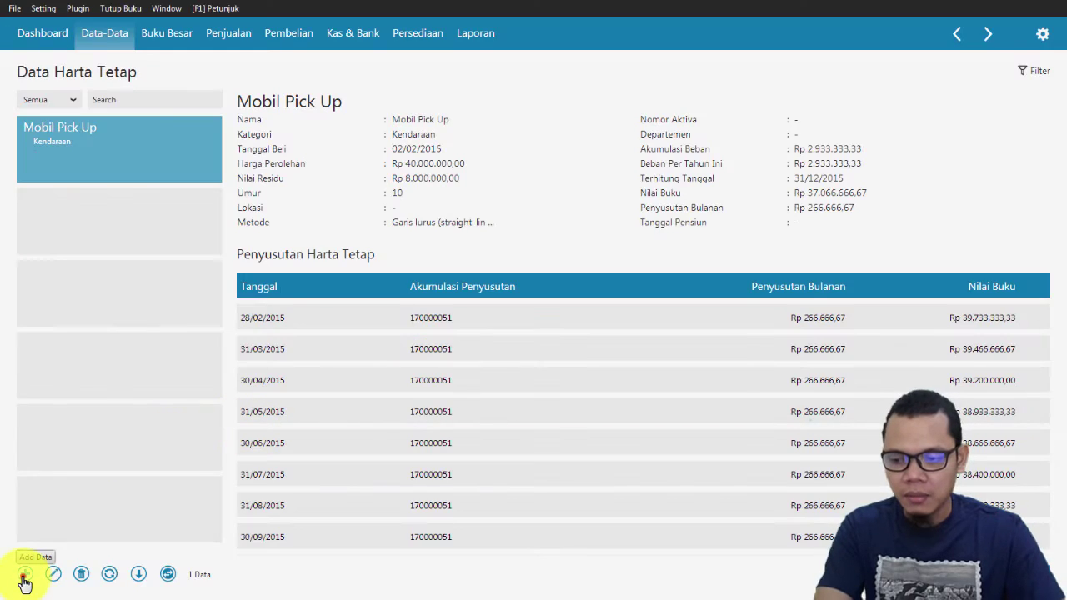
# Add a new fixed asset in the full form, named Mobil Sedan, and assign it to the Kendaraan group
pyautogui.click(25, 575)
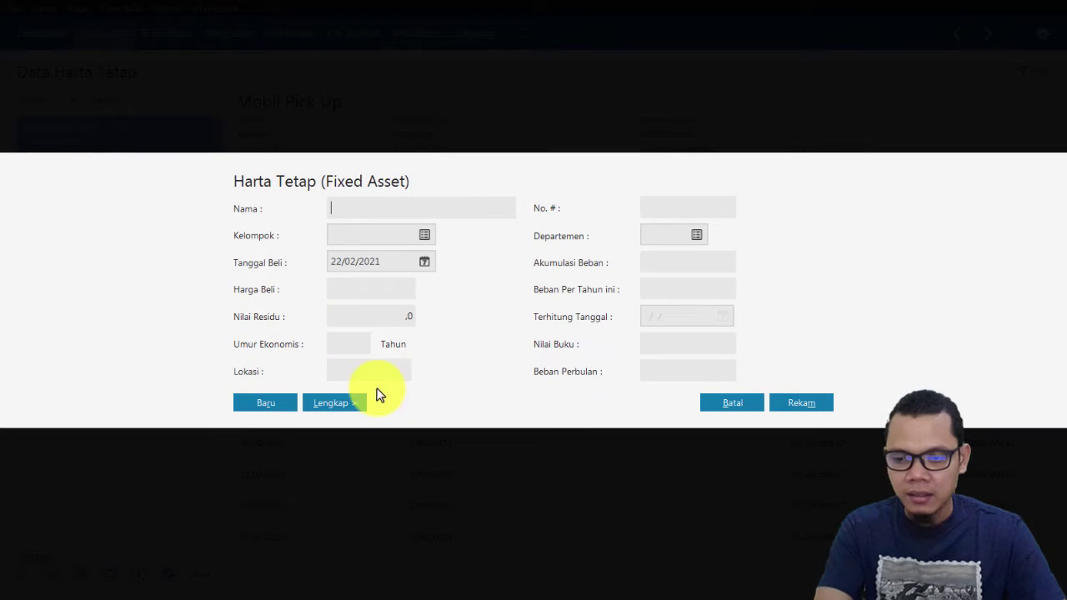
pyautogui.click(338, 408)
pyautogui.click(407, 128)
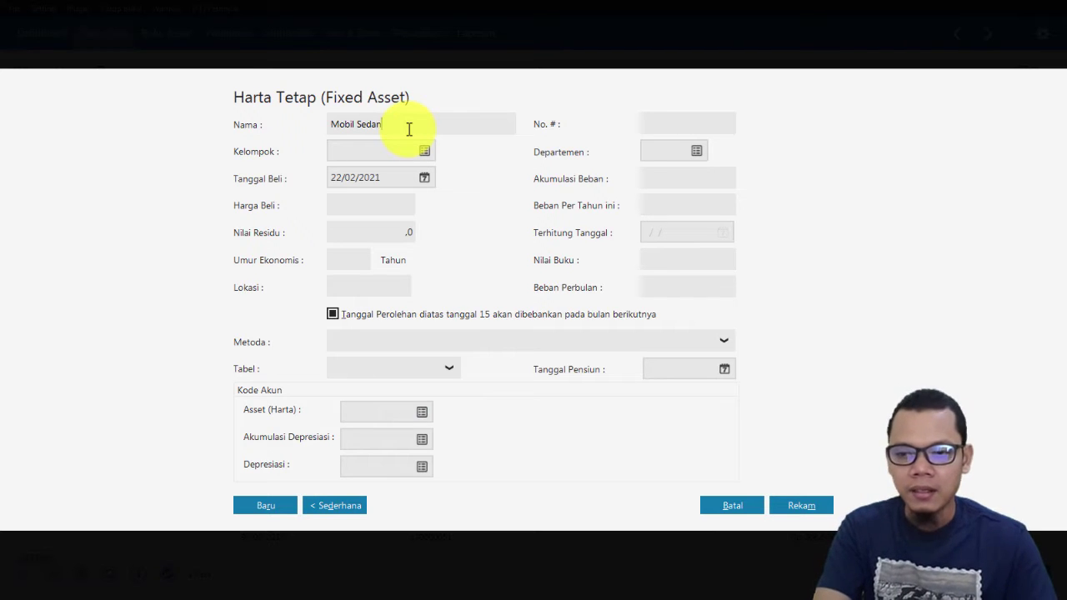
pyautogui.click(424, 152)
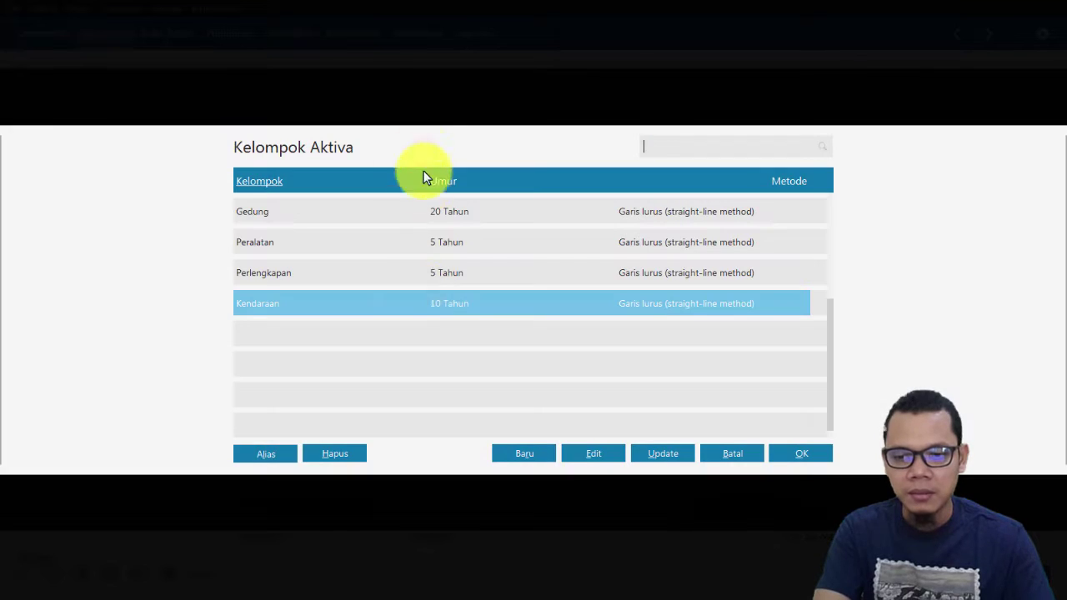
pyautogui.doubleClick(442, 312)
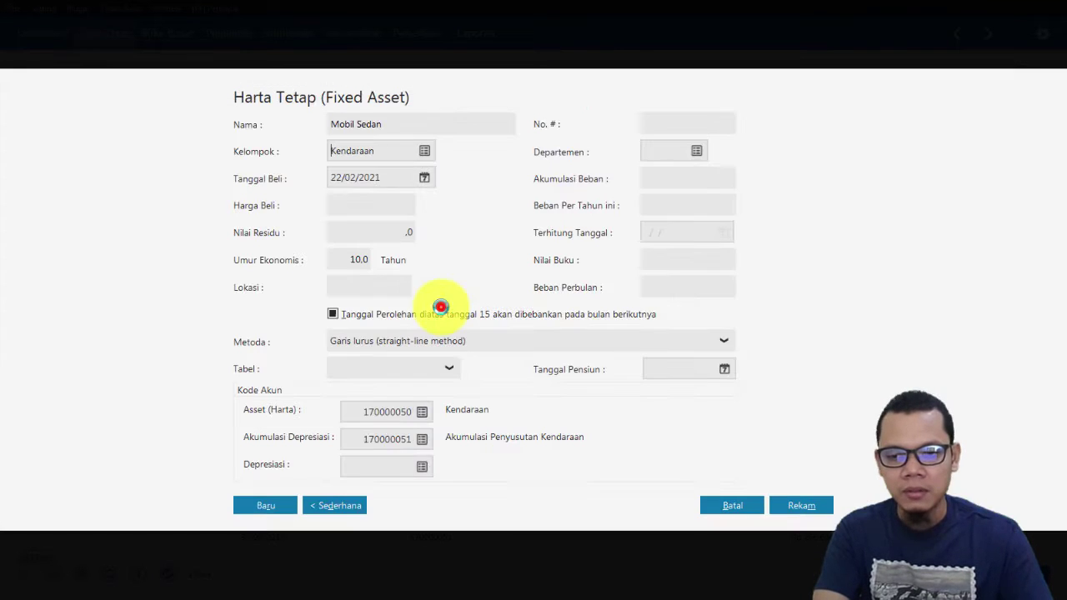
# Consult the slide for Mobil Sedang's acquisition date and set the asset's purchase date to 05/08/2015
pyautogui.click(360, 179)
pyautogui.hotkey('alt', 'Tab')
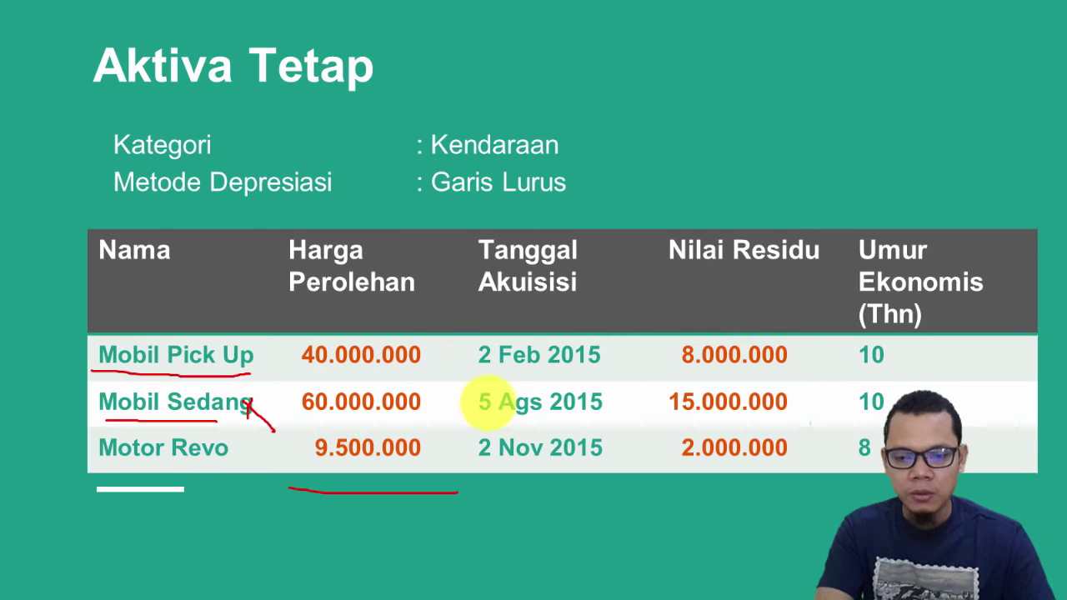
pyautogui.hotkey('alt', 'Tab')
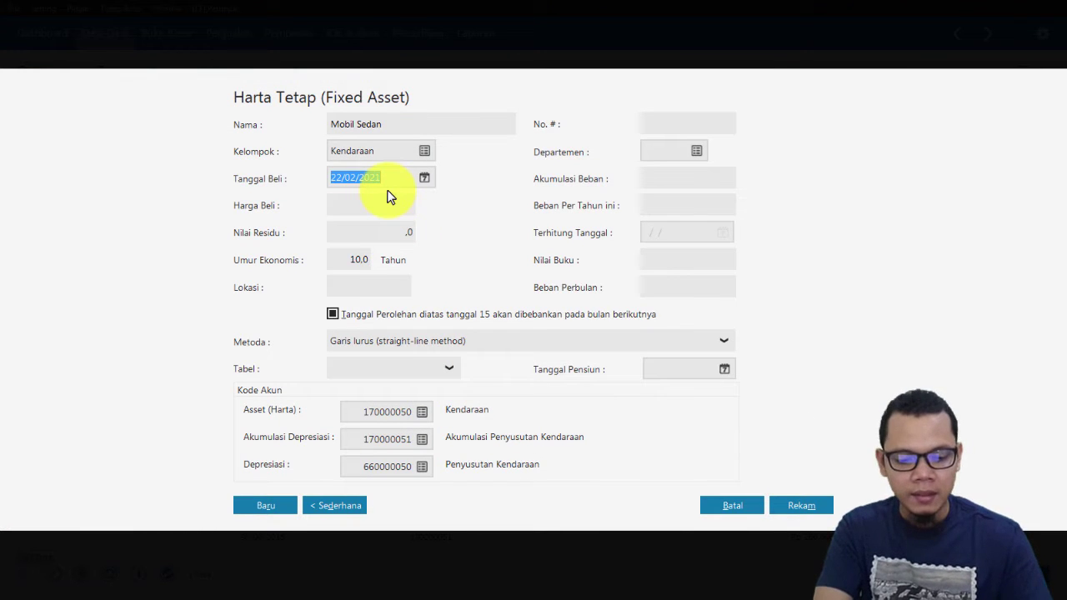
pyautogui.write('05')
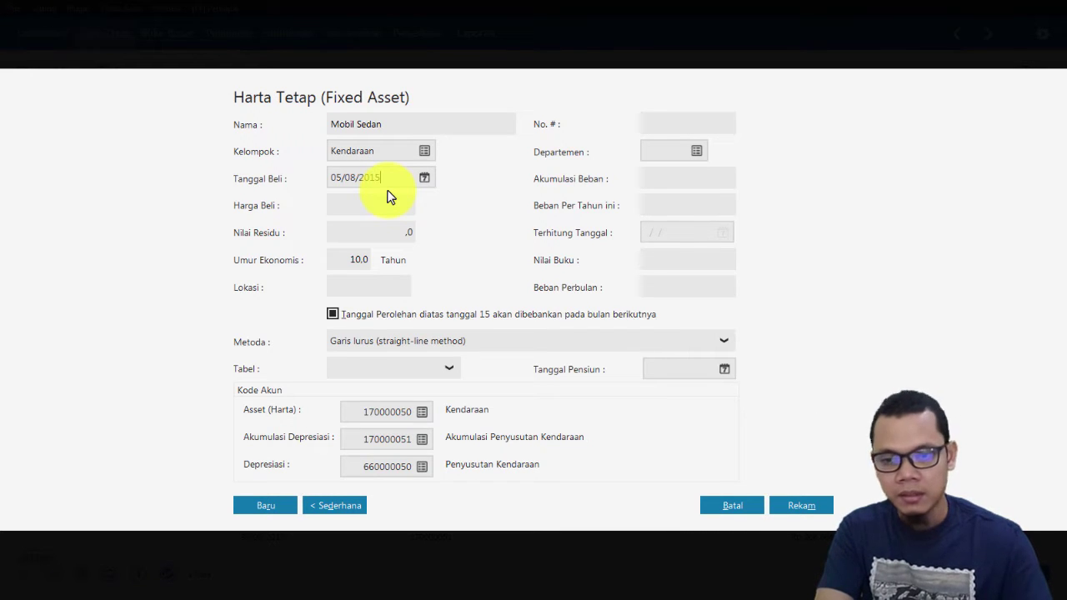
pyautogui.click(425, 178)
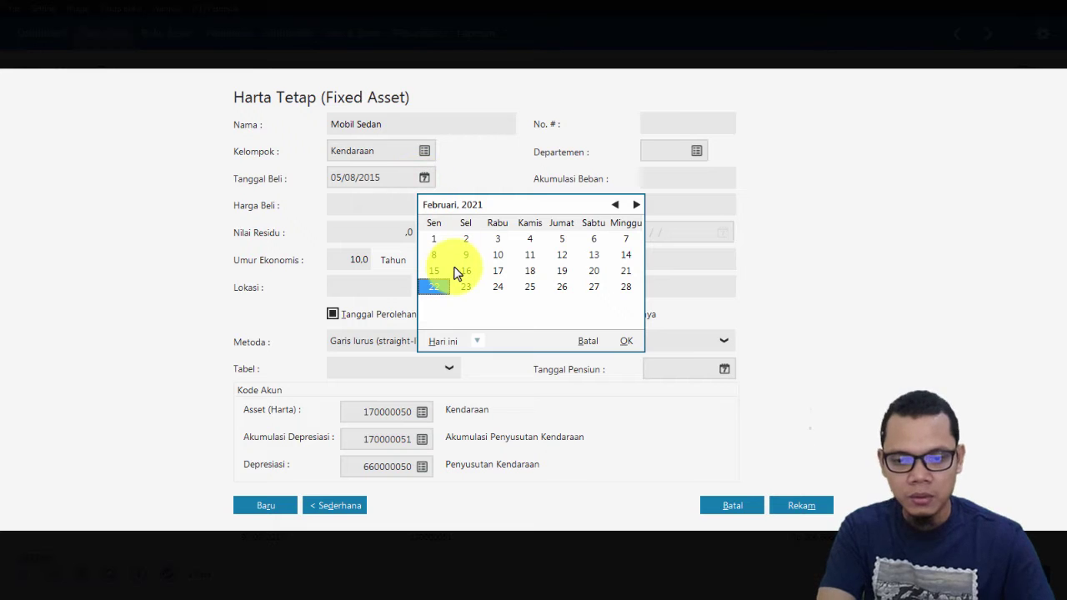
pyautogui.click(379, 178)
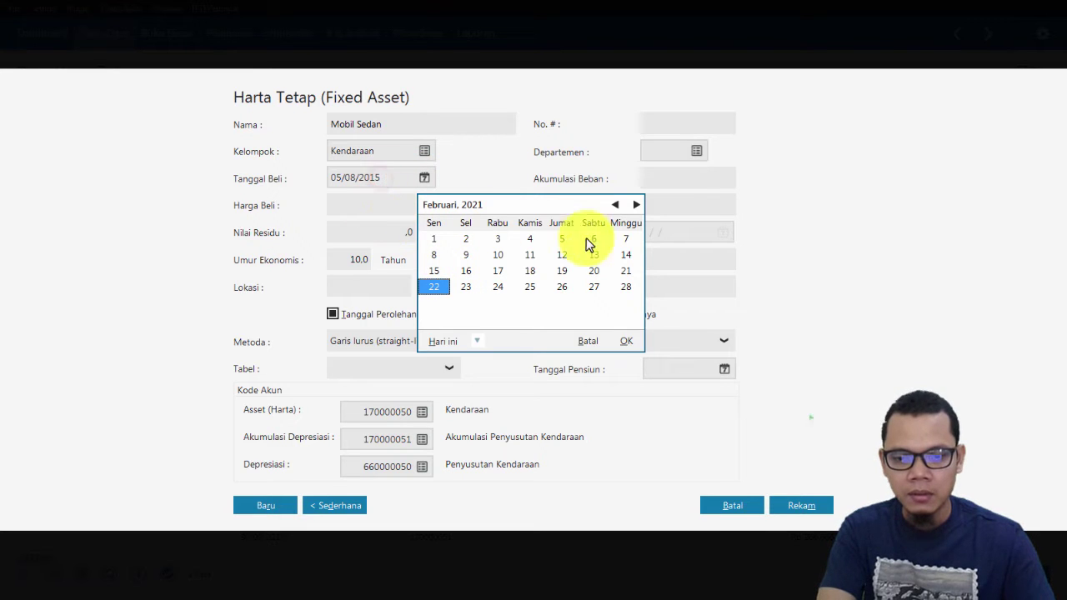
pyautogui.click(626, 341)
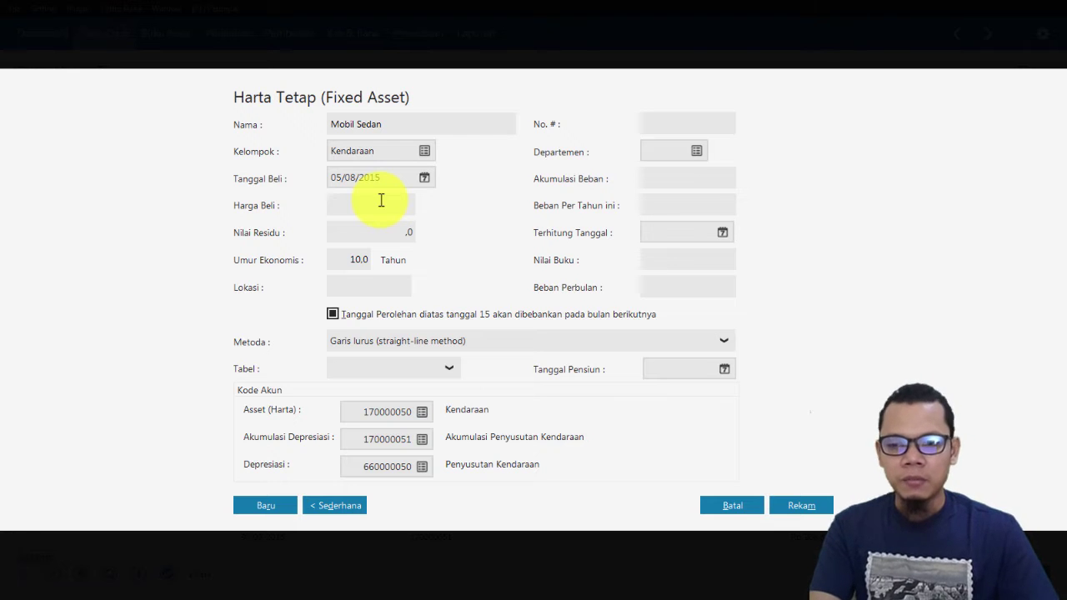
# Consult the slide and set Mobil Sedan's purchase price to 60.000.000 and its residual value to 15.000.000
pyautogui.hotkey('alt', 'Tab')
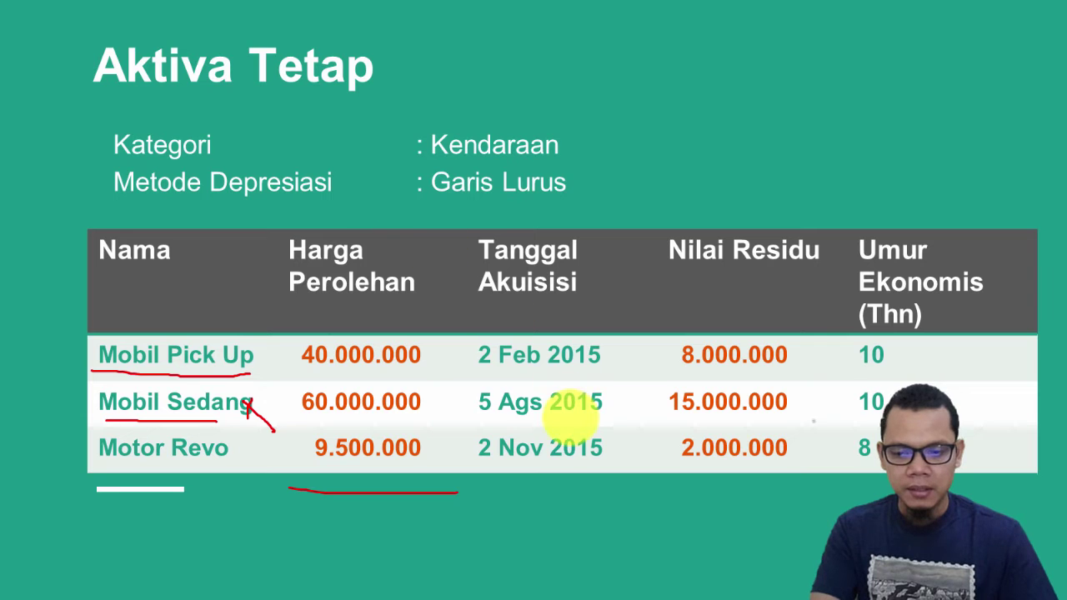
pyautogui.hotkey('alt', 'Tab')
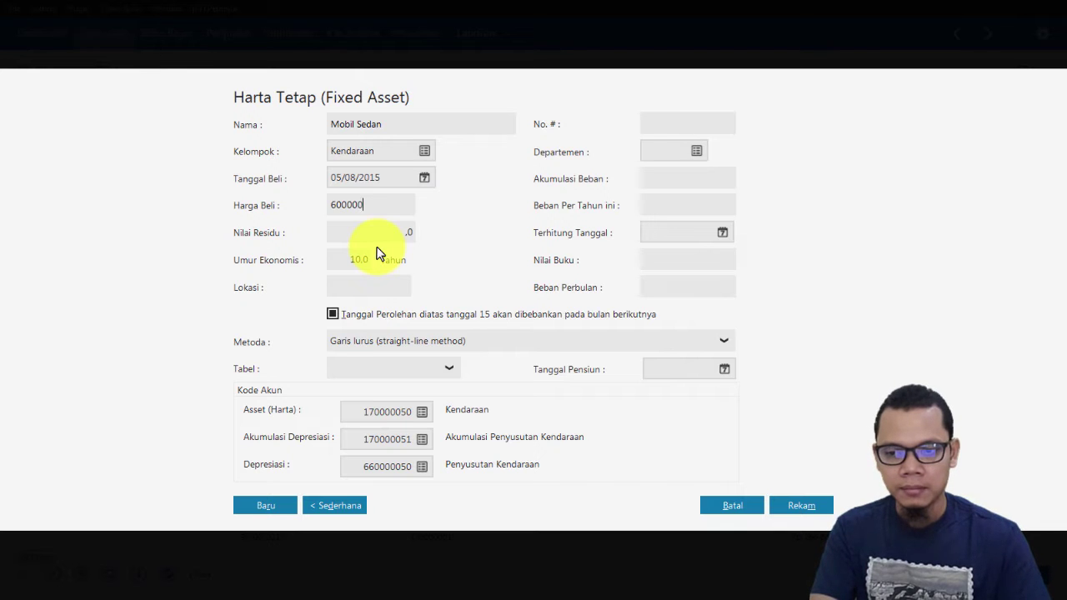
pyautogui.press('Tab')
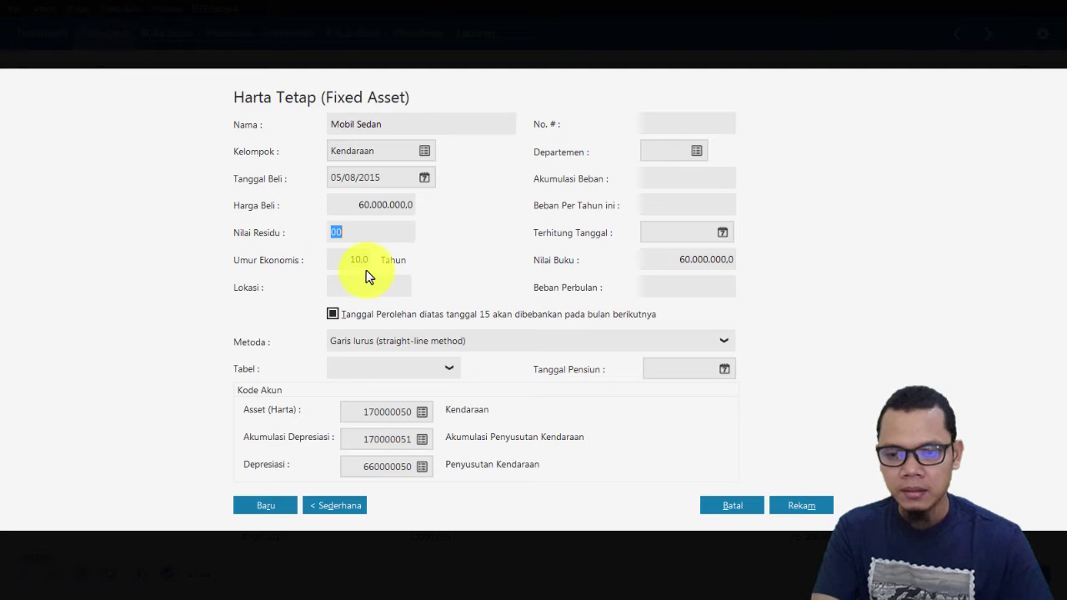
pyautogui.hotkey('alt', 'Tab')
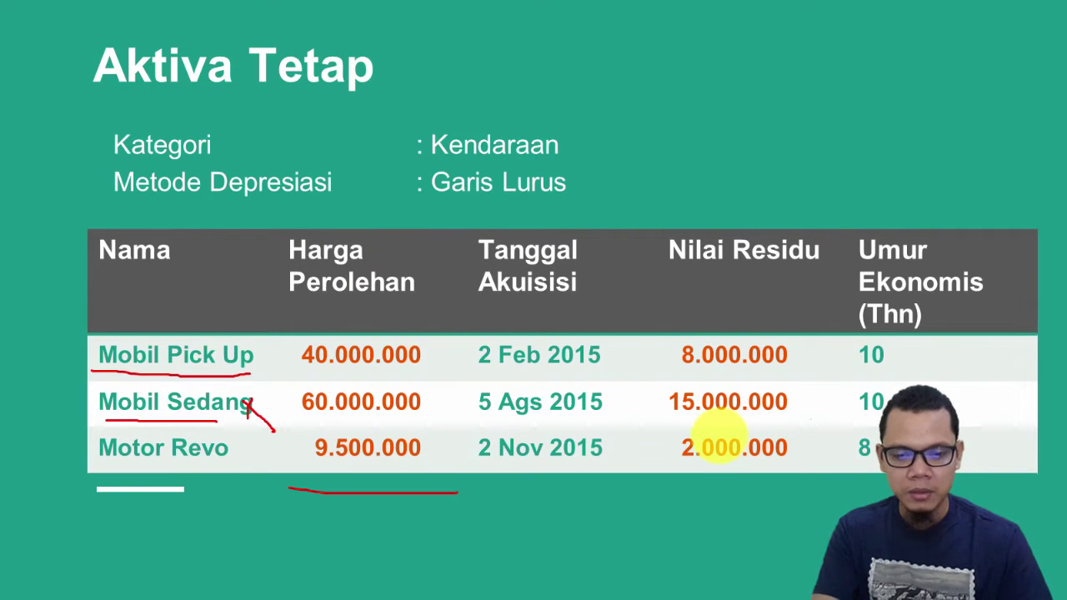
pyautogui.hotkey('alt', 'Tab')
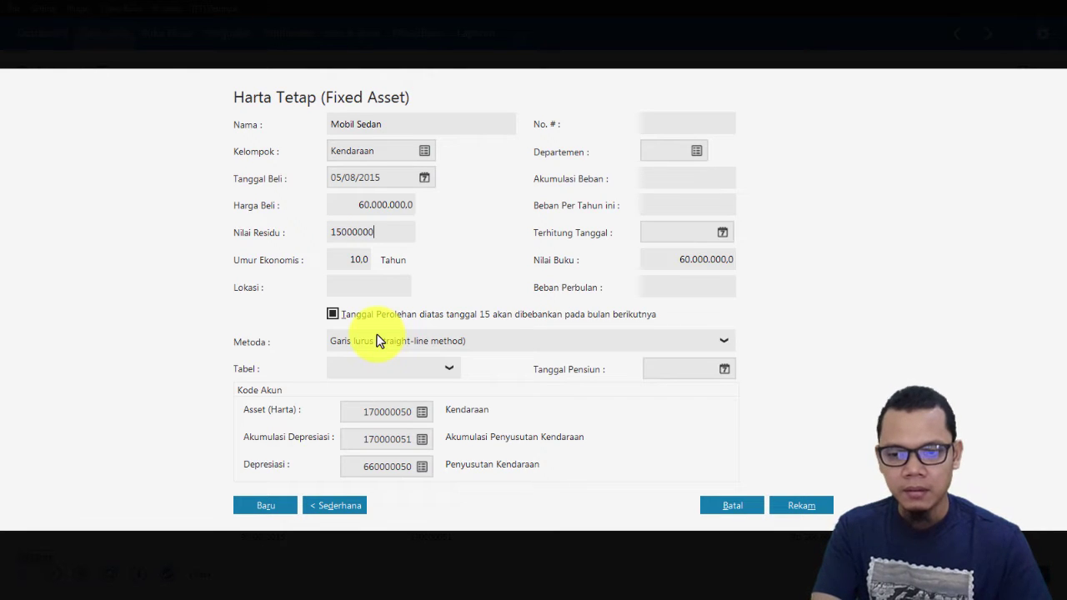
pyautogui.press('Tab')
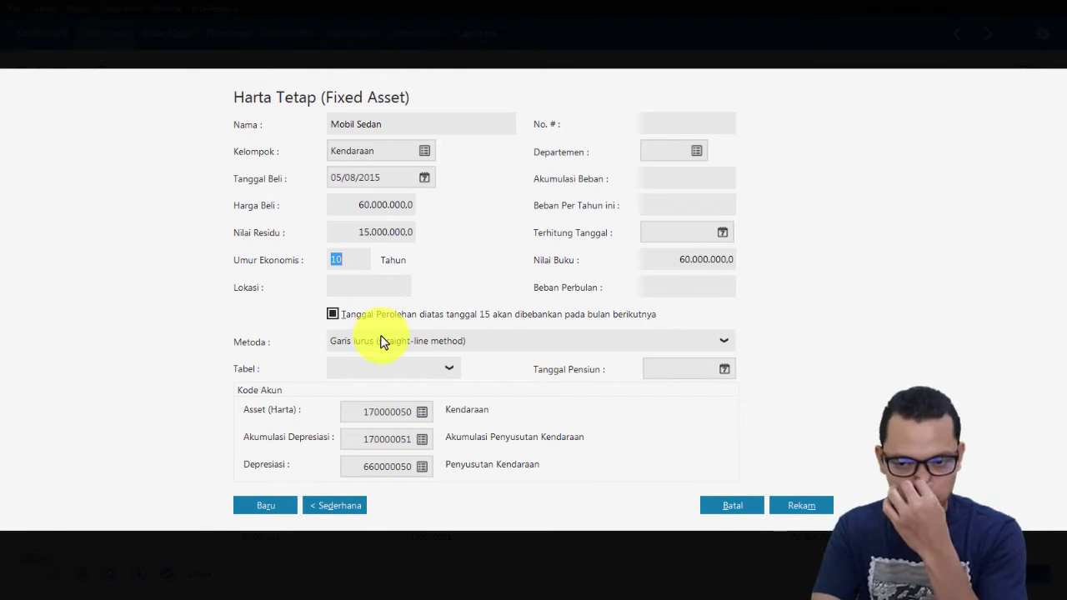
# Check the slide's economic life and depreciation method against the form, keeping 10 years and Garis lurus and leaving the location empty
pyautogui.hotkey('alt', 'Tab')
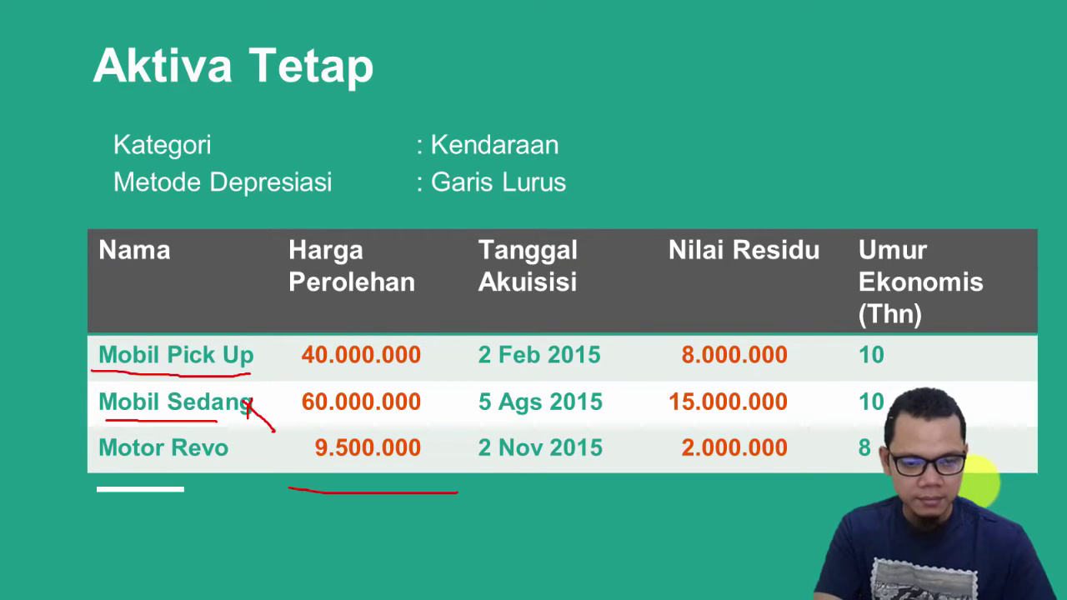
pyautogui.hotkey('alt', 'Tab')
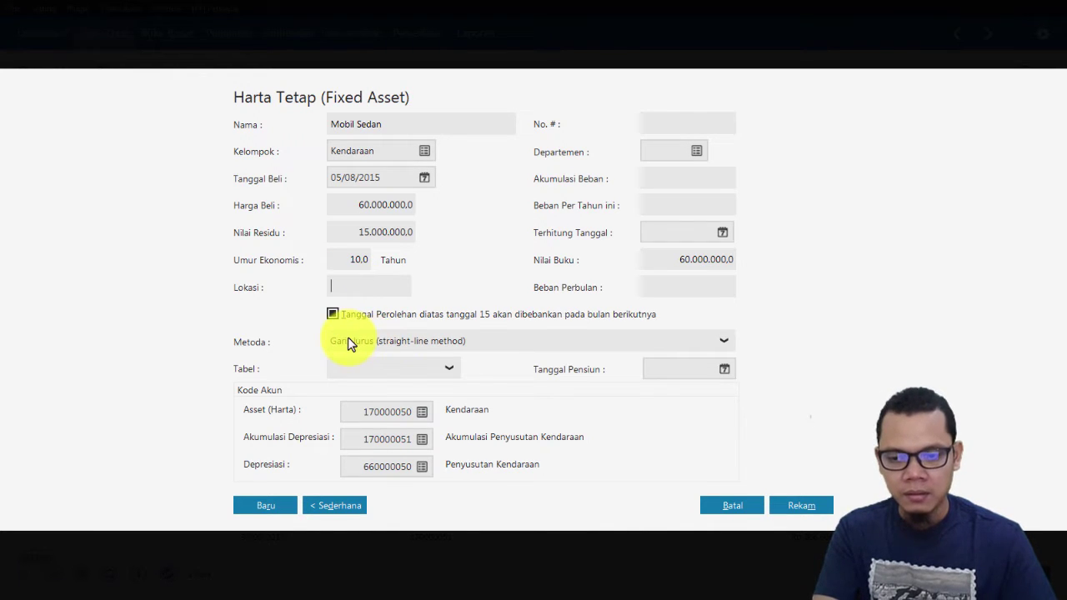
pyautogui.hotkey('alt', 'Tab')
pyautogui.hotkey('alt', 'Tab')
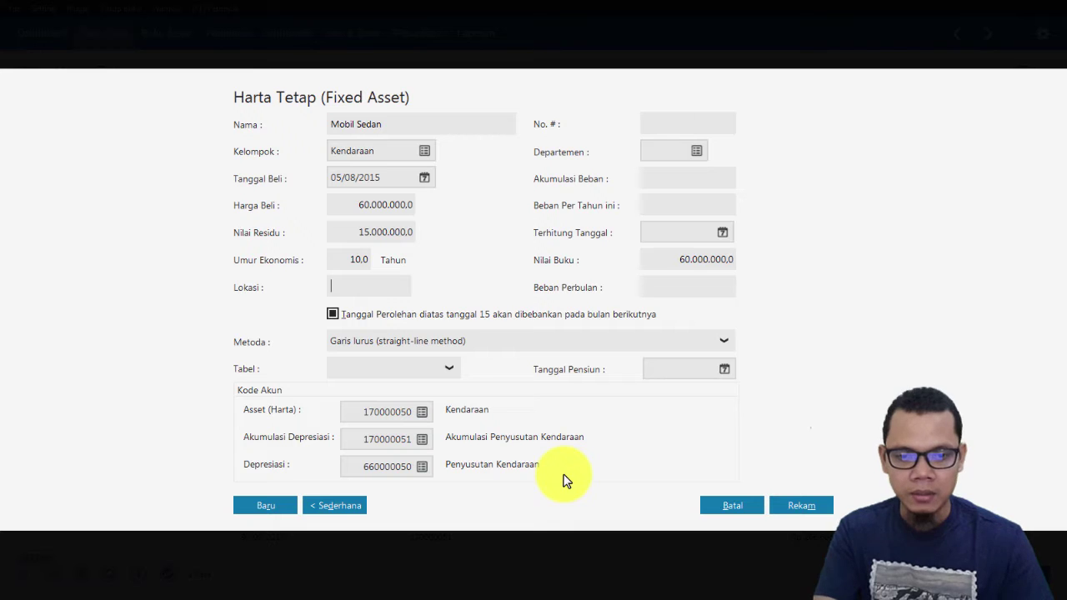
# View the list of departments without choosing one, leaving the department and this year's expense empty
pyautogui.click(696, 150)
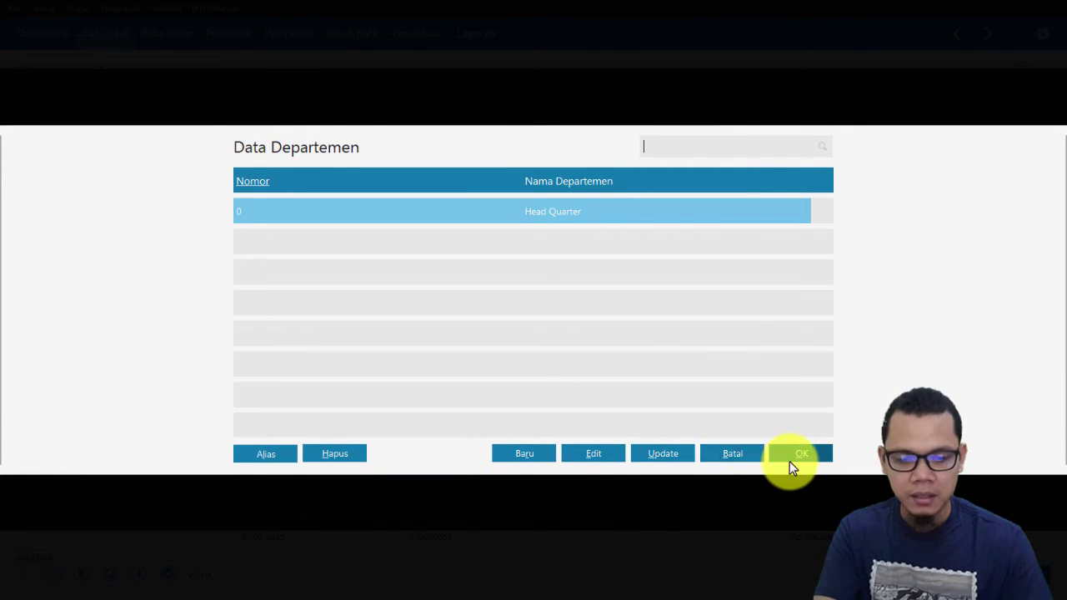
pyautogui.click(738, 458)
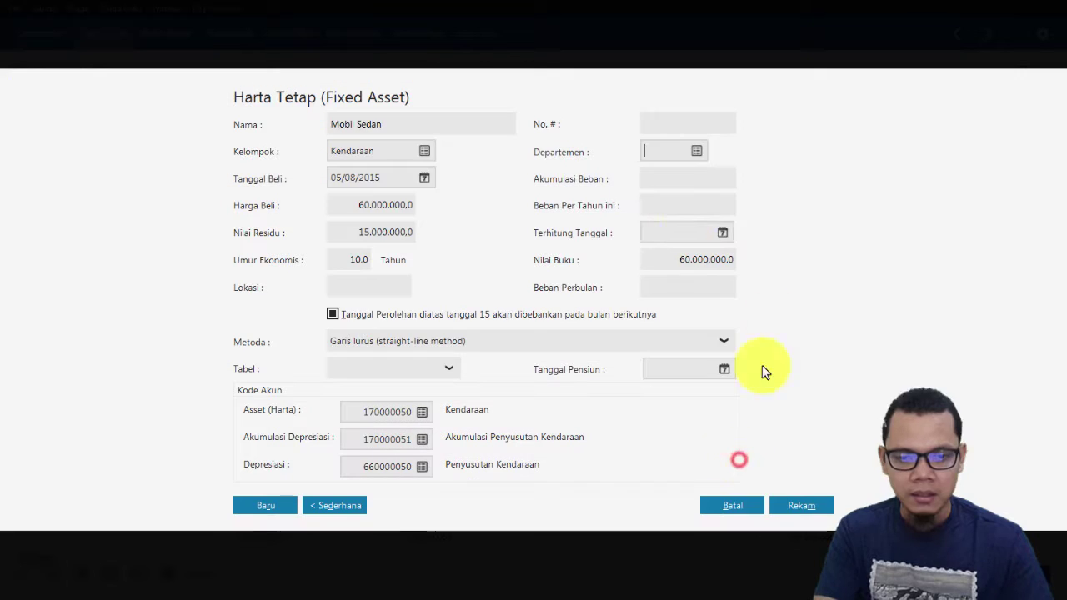
pyautogui.click(684, 203)
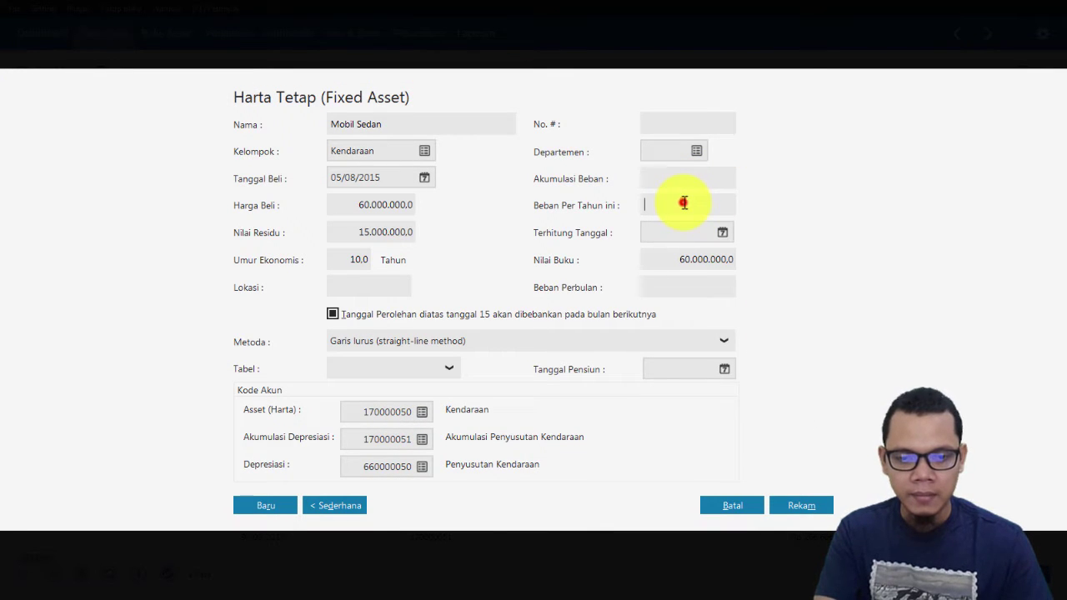
# Set the asset's calculation date (Terhitung Tanggal) to 31/12/2015
pyautogui.click(722, 235)
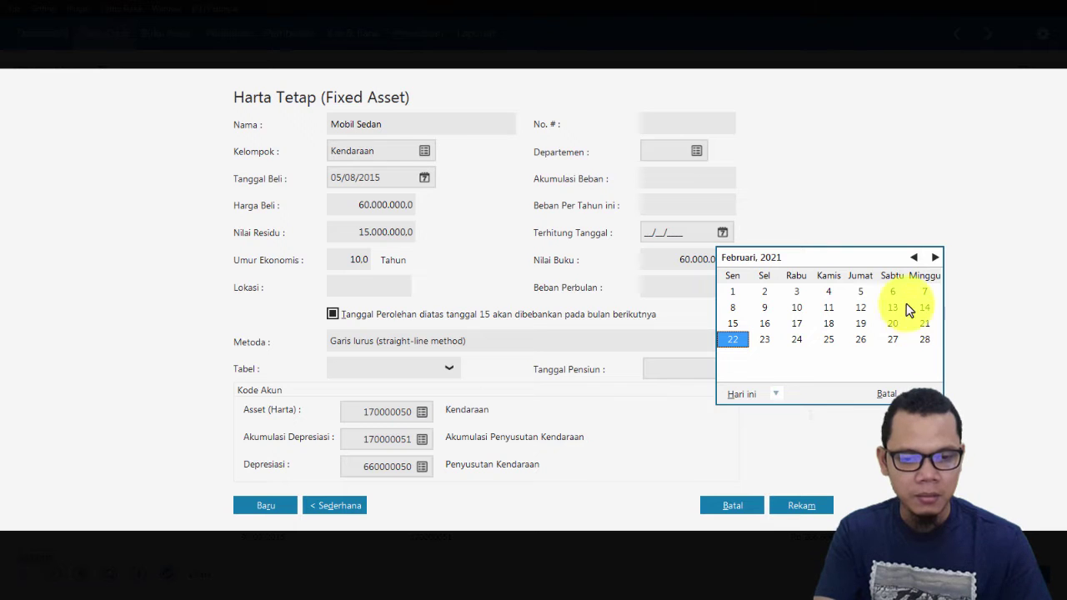
pyautogui.click(671, 233)
pyautogui.click(889, 393)
pyautogui.write('31/12/201')
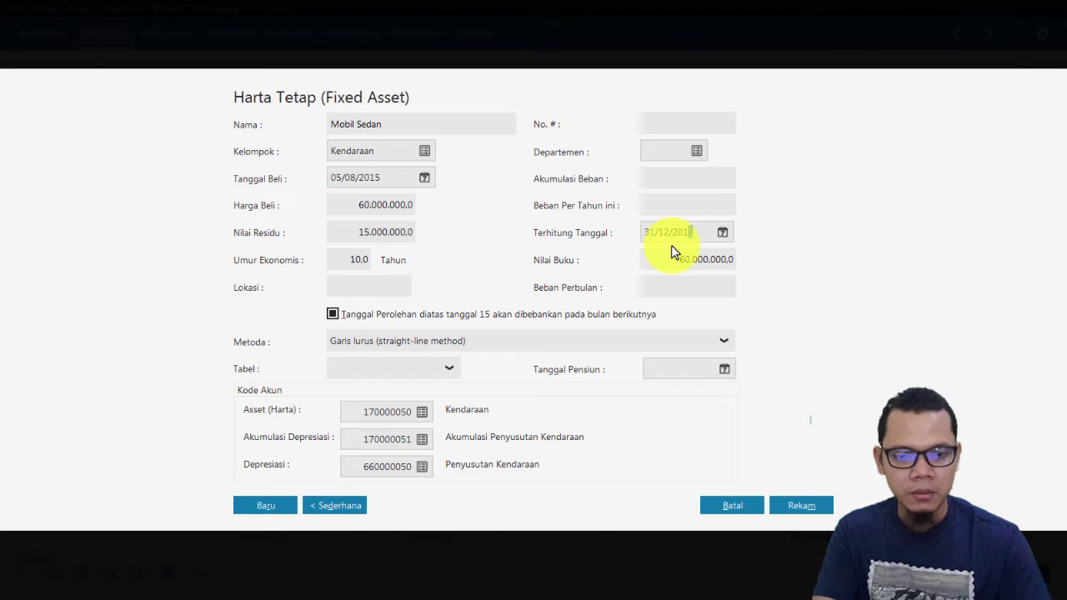
pyautogui.write('5')
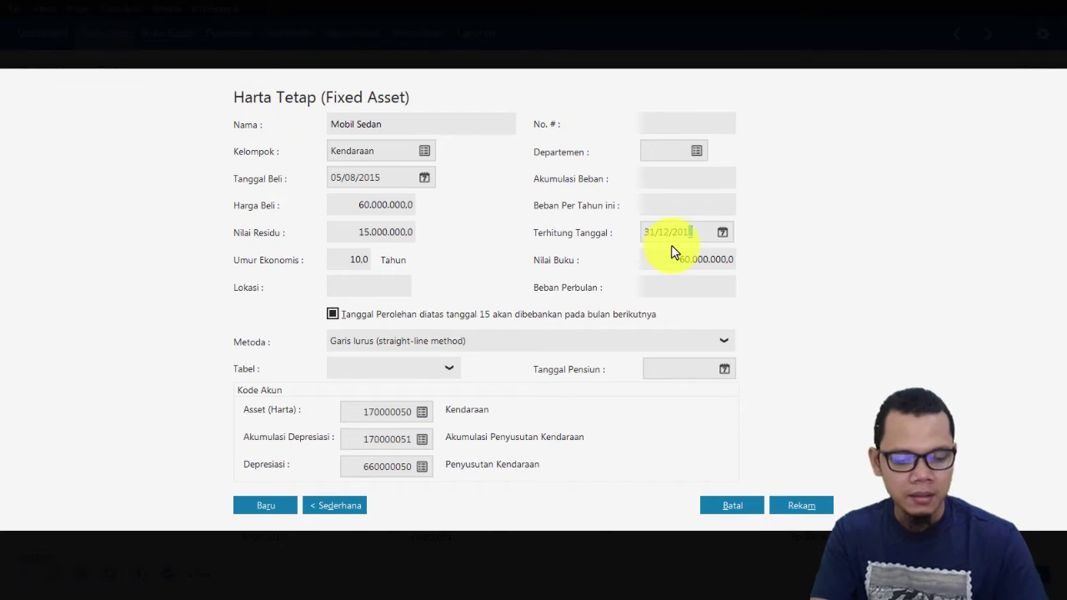
# Check Mobil Sedan's book value, monthly expense and location fields in the form, comparing the entries with the Aktiva Tetap slide
pyautogui.click(693, 264)
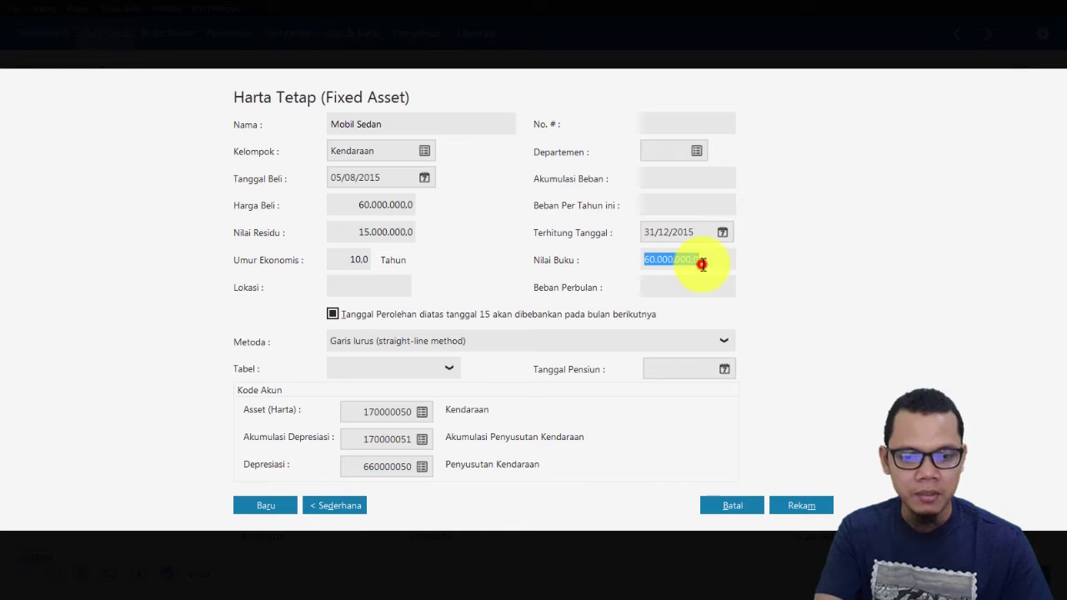
pyautogui.click(702, 286)
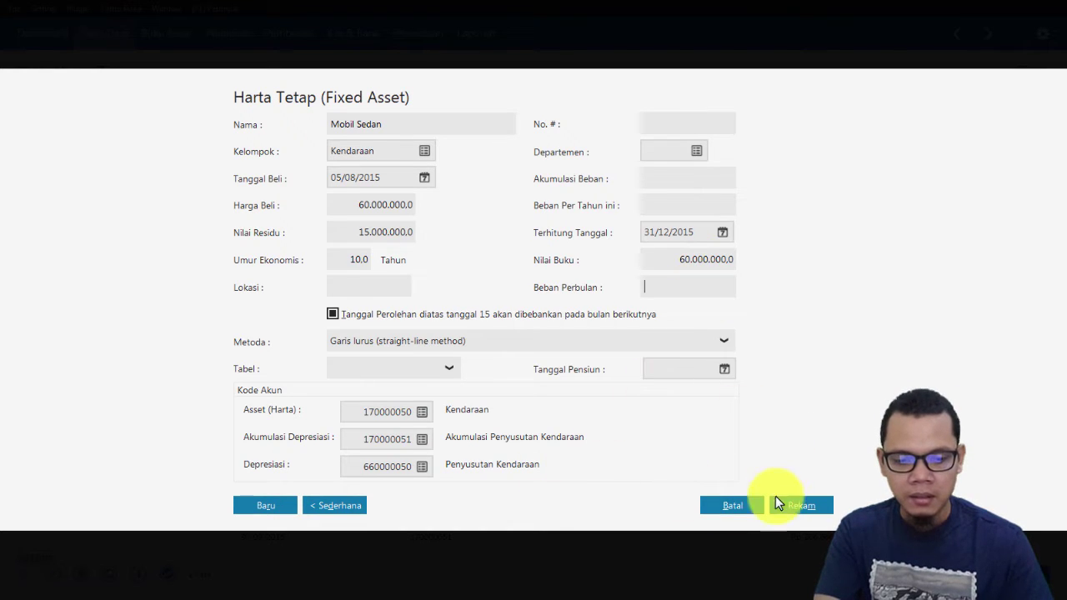
pyautogui.click(391, 289)
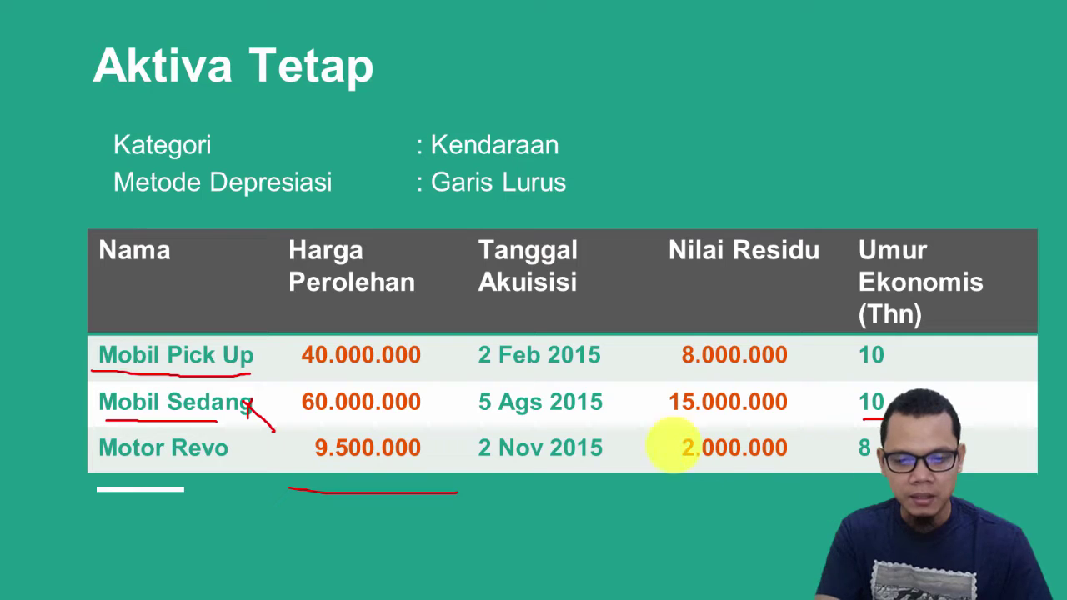
pyautogui.hotkey('alt', 'Tab')
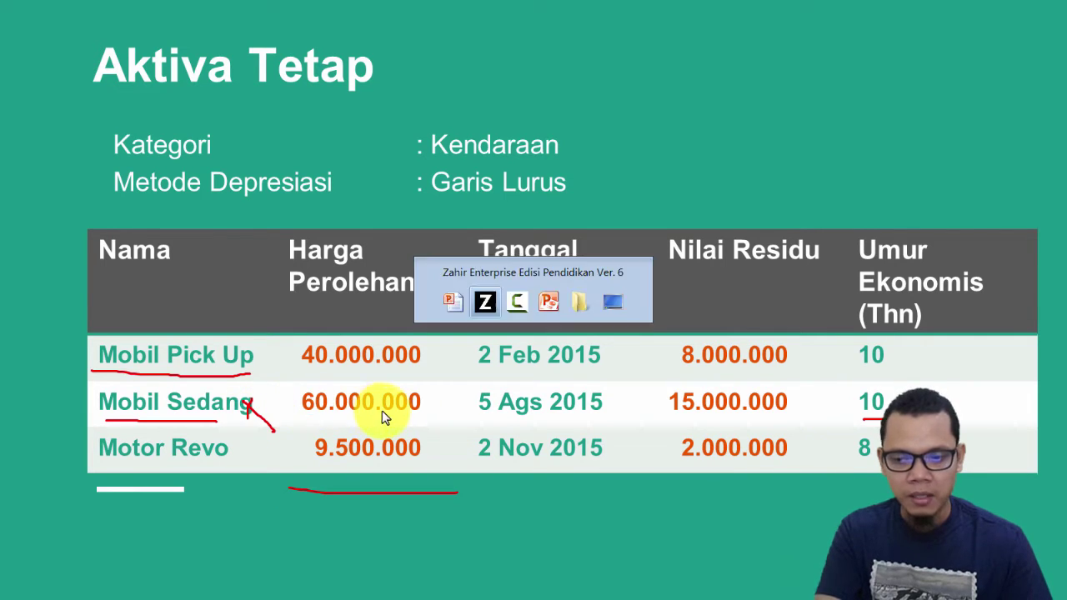
pyautogui.hotkey('alt', 'Tab')
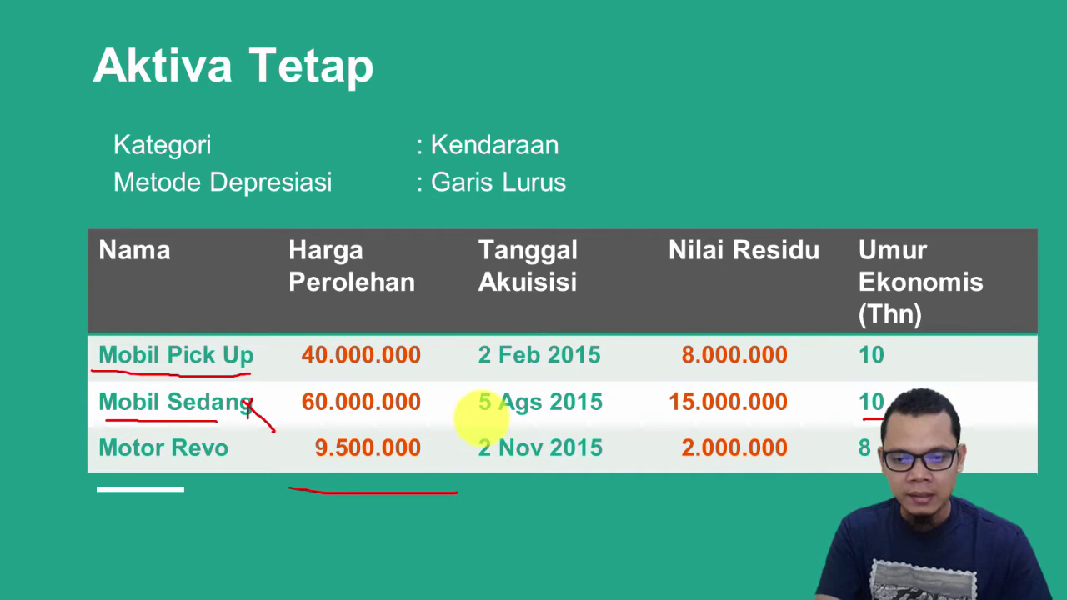
pyautogui.hotkey('alt', 'Tab')
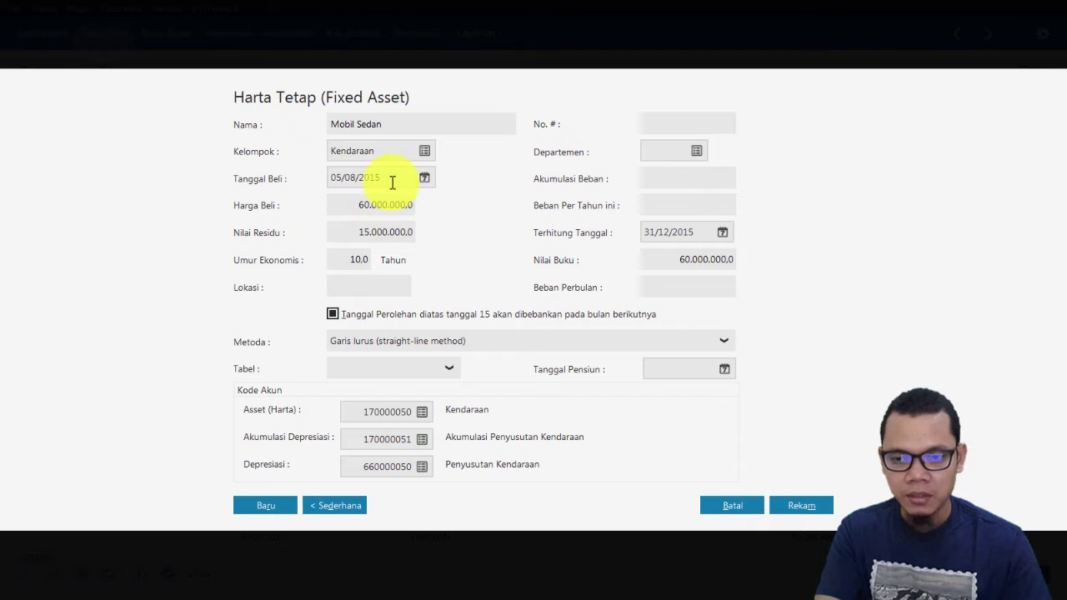
pyautogui.hotkey('alt', 'Tab')
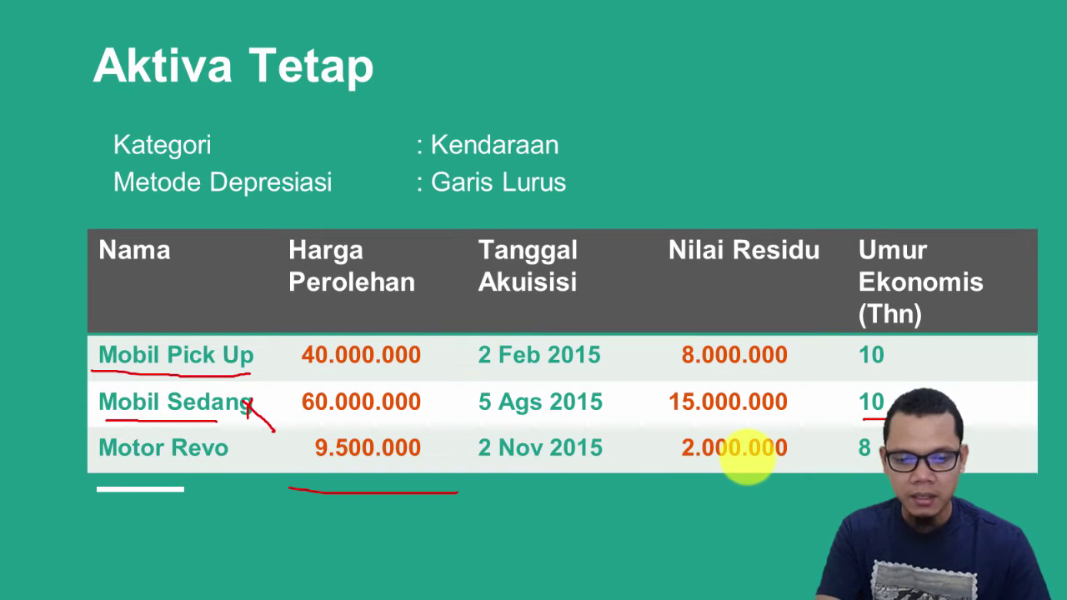
pyautogui.hotkey('alt', 'Tab')
pyautogui.hotkey('alt', 'Tab')
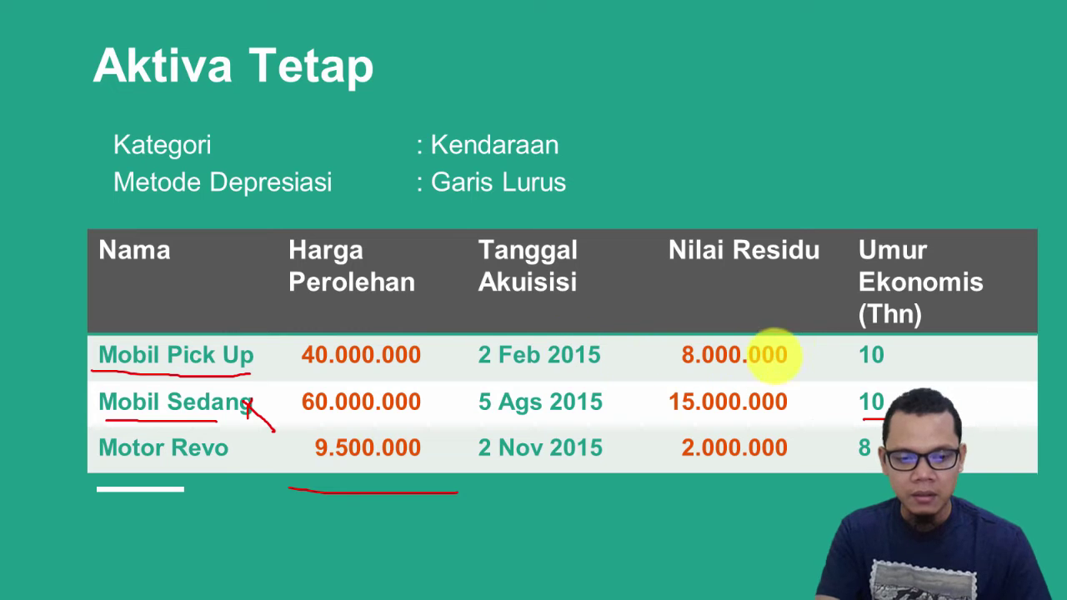
pyautogui.hotkey('alt', 'Tab')
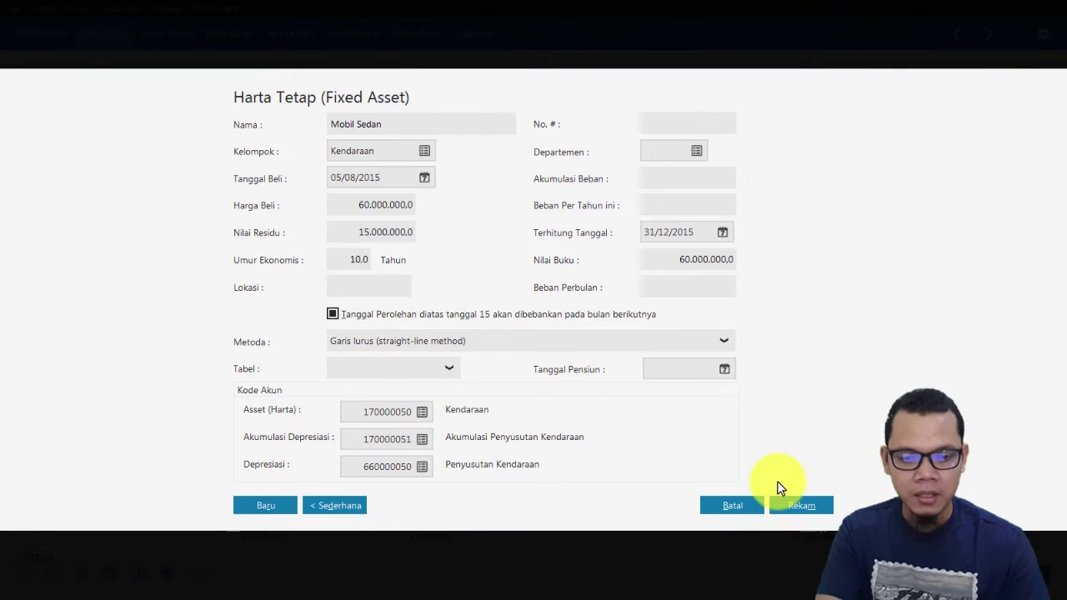
# Save Mobil Sedan with its accumulated expense calculated automatically, and look through its monthly depreciation rows
pyautogui.click(796, 508)
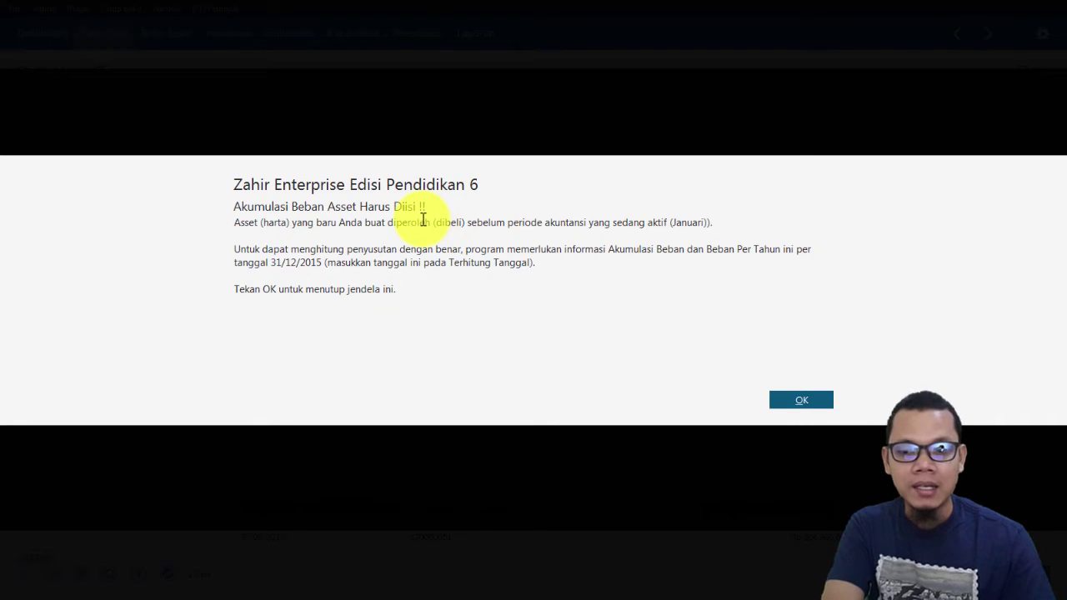
pyautogui.click(795, 398)
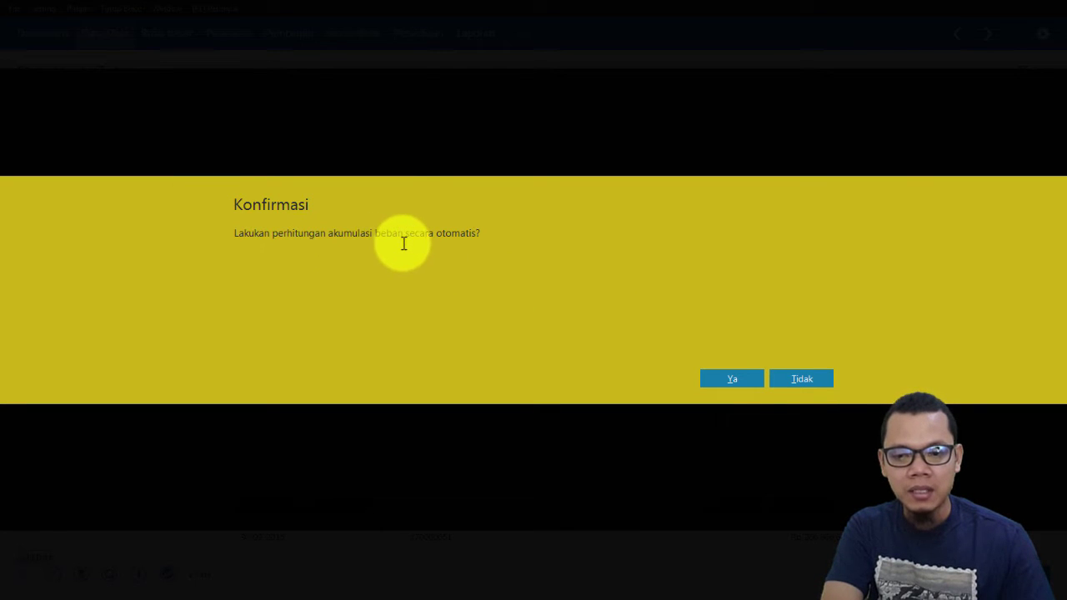
pyautogui.click(727, 381)
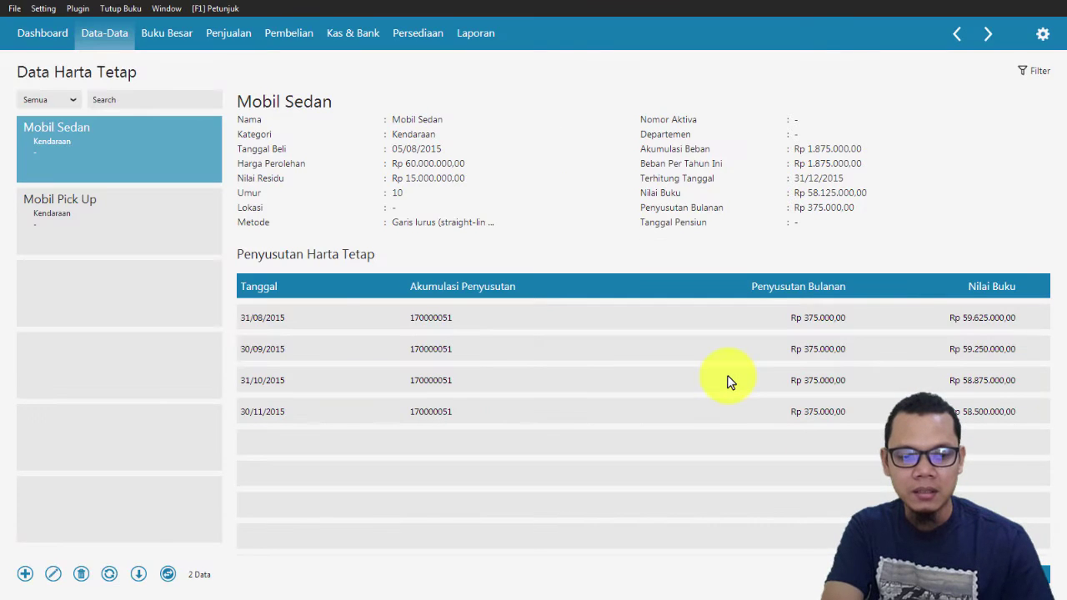
pyautogui.click(386, 328)
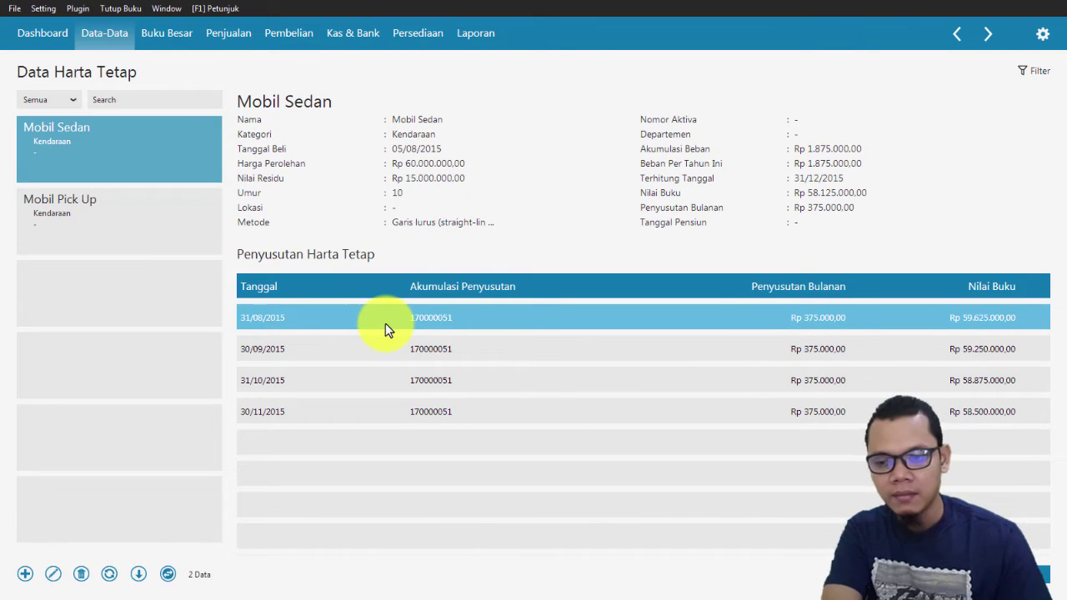
pyautogui.click(354, 382)
pyautogui.click(353, 413)
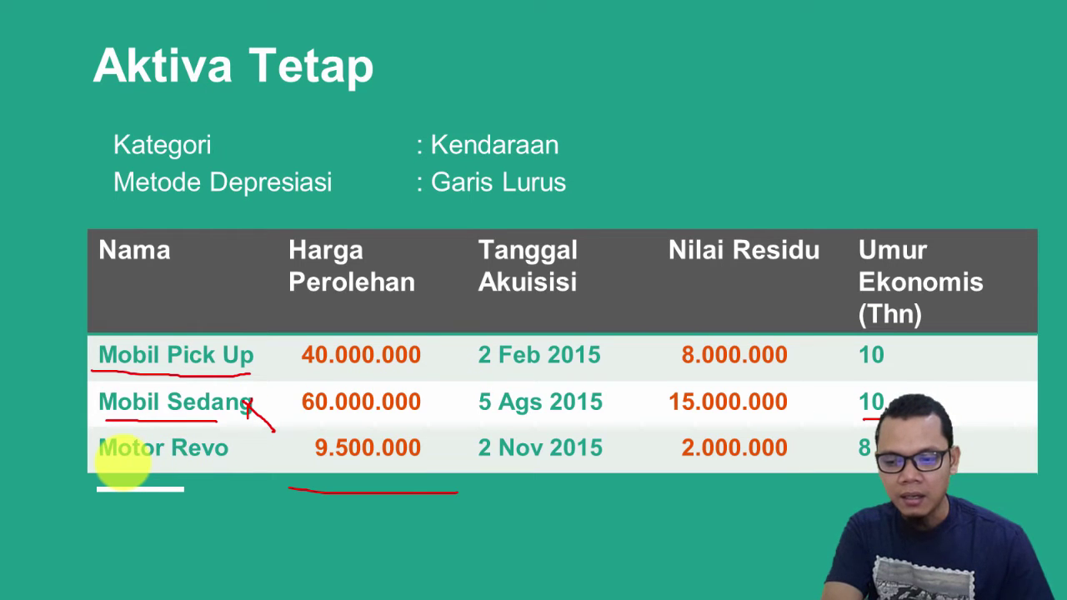
# Consult the slide and create a new fixed asset named Motor Revo in the Kendaraan group
pyautogui.hotkey('alt', 'Tab')
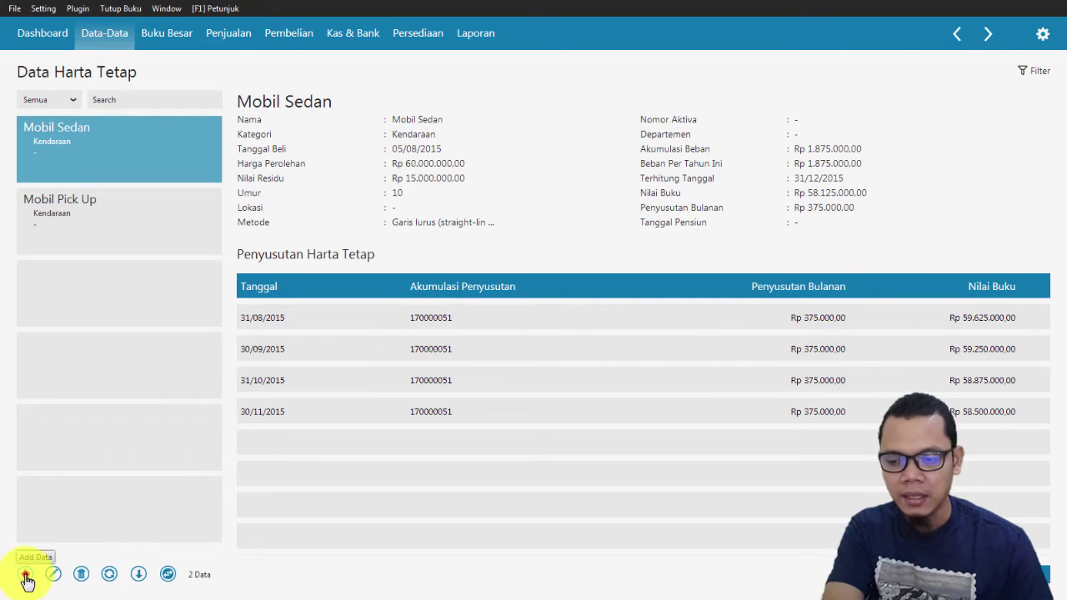
pyautogui.click(26, 577)
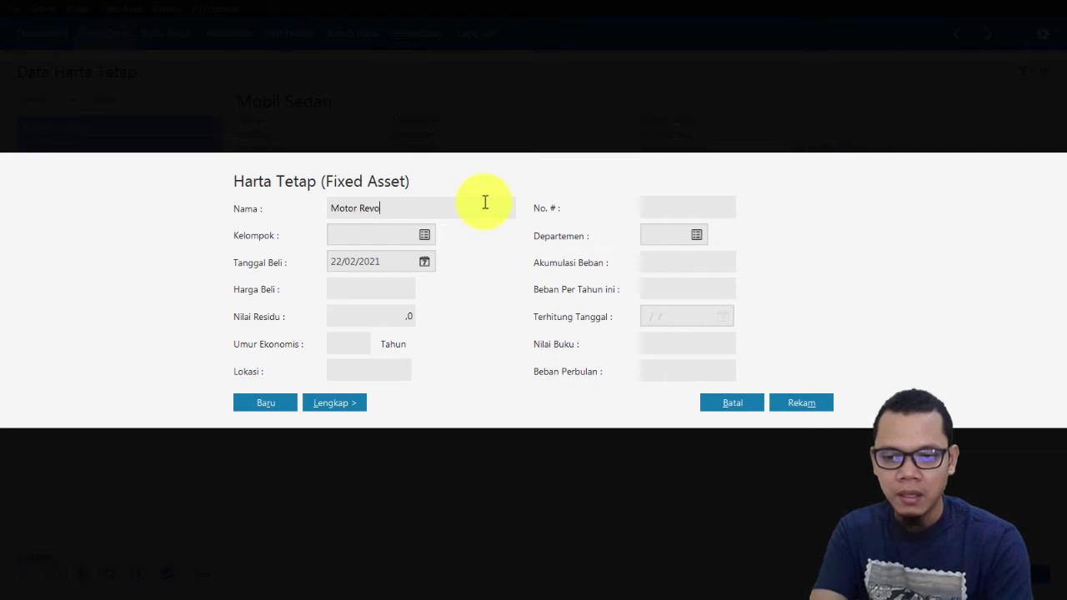
pyautogui.click(424, 236)
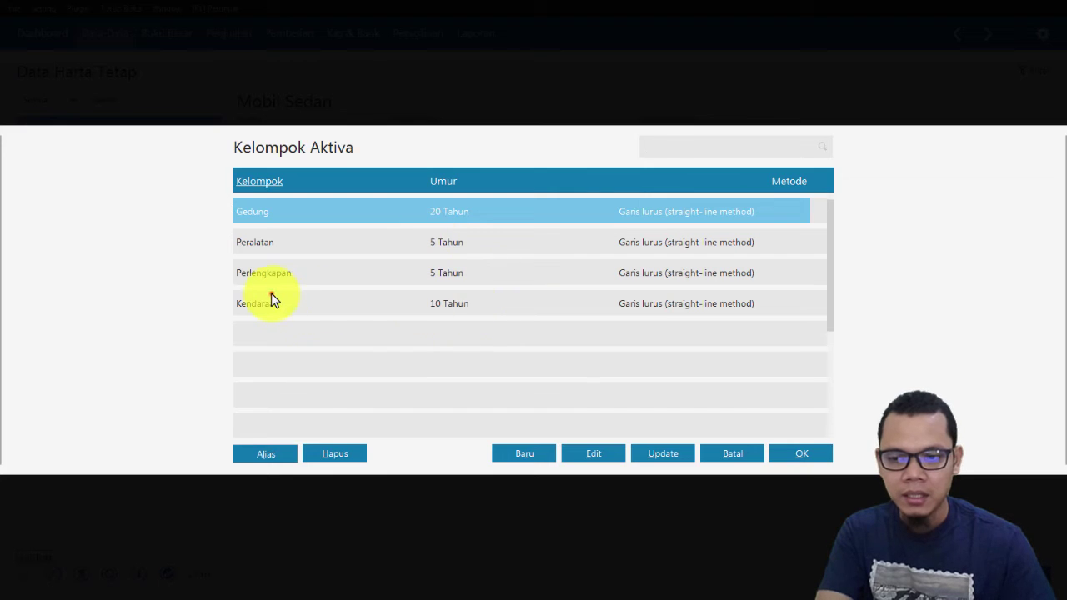
pyautogui.click(271, 296)
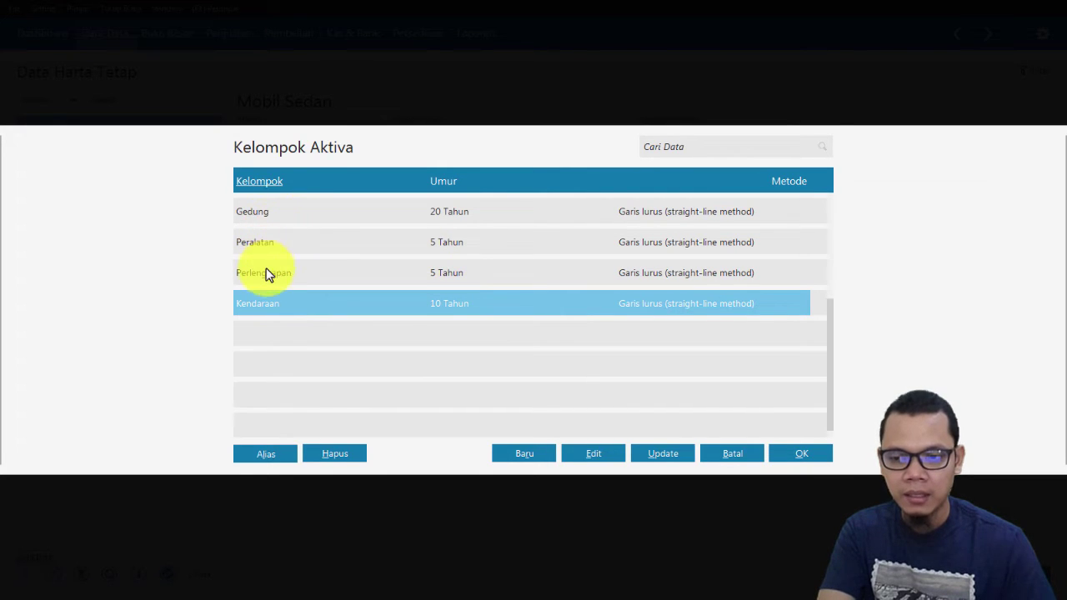
pyautogui.doubleClick(485, 306)
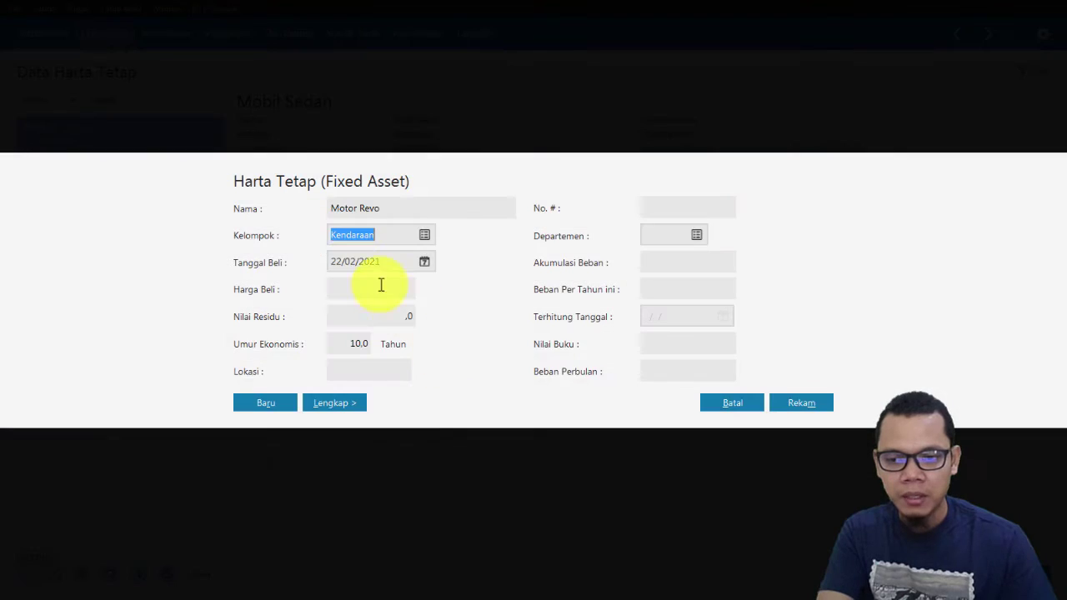
# Set Motor Revo's purchase date to 02/11/2015 and, after consulting the slide, its purchase price to 9.500.000
pyautogui.click(347, 264)
pyautogui.write('02/11/2015')
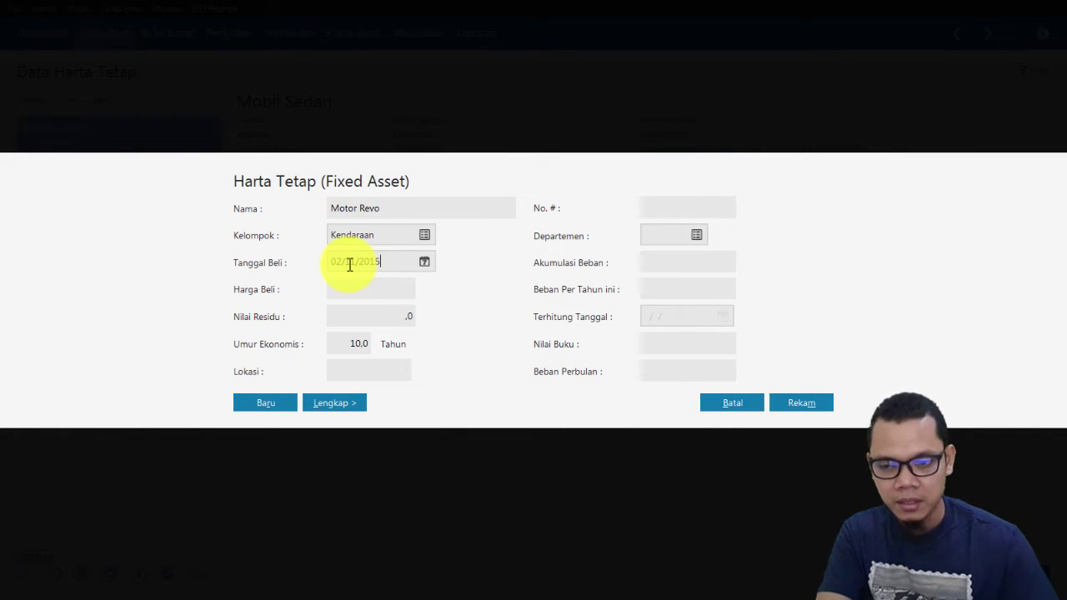
pyautogui.hotkey('alt', 'Tab')
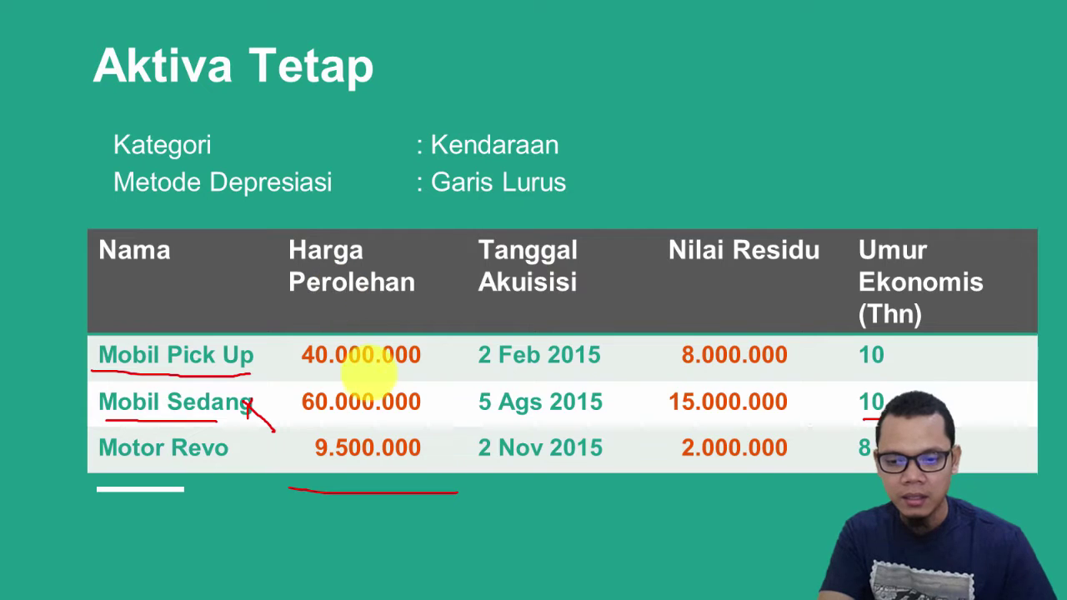
pyautogui.hotkey('alt', 'Tab')
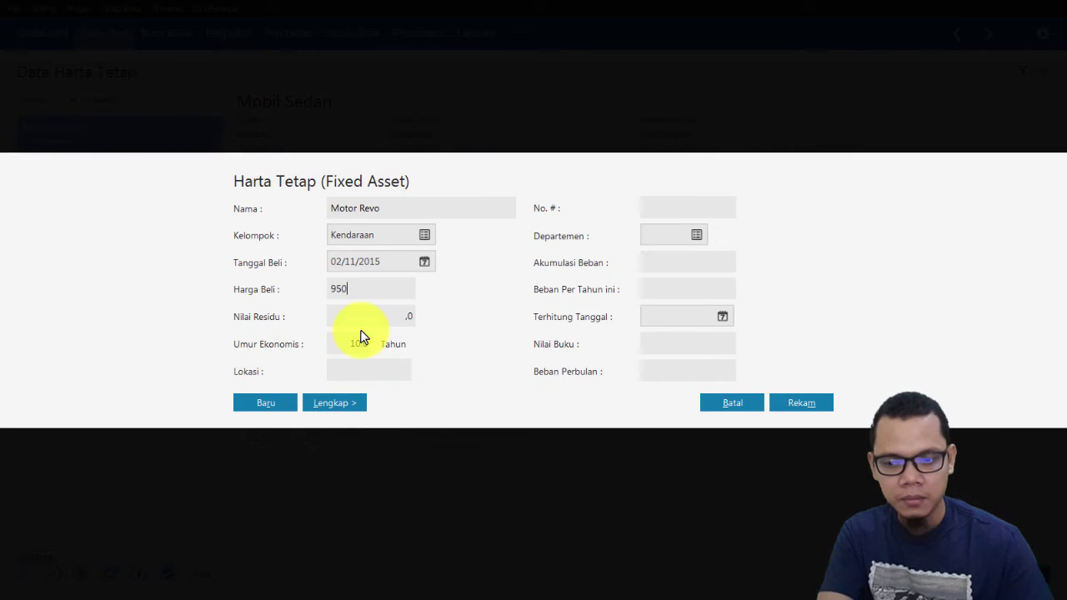
pyautogui.press('Tab')
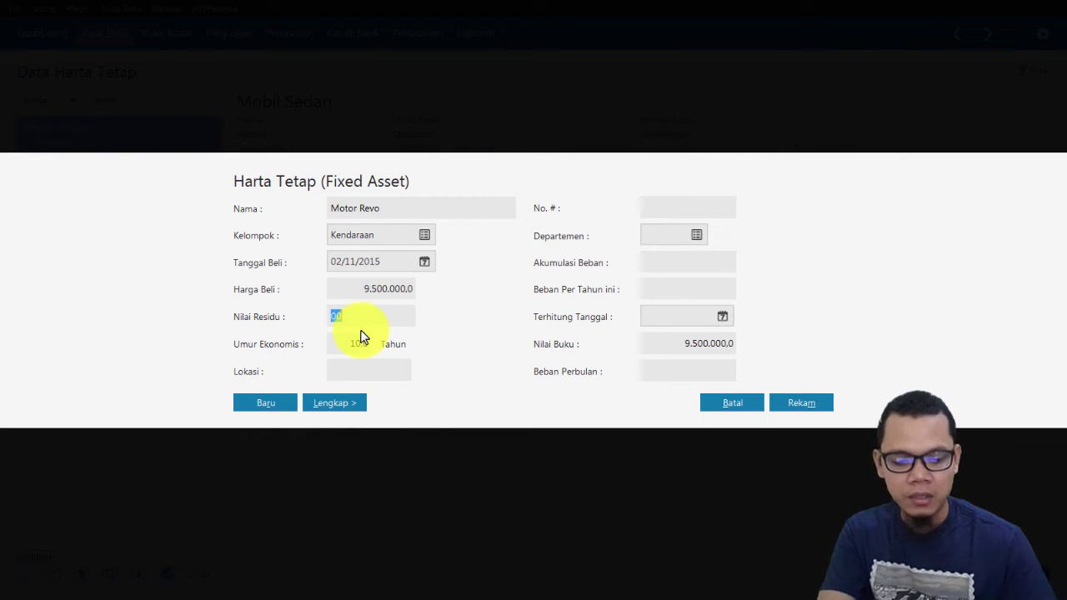
# Consult the slide and set Motor Revo's residual value to 2.000.000 and its economic life to 8 years
pyautogui.hotkey('alt', 'Tab')
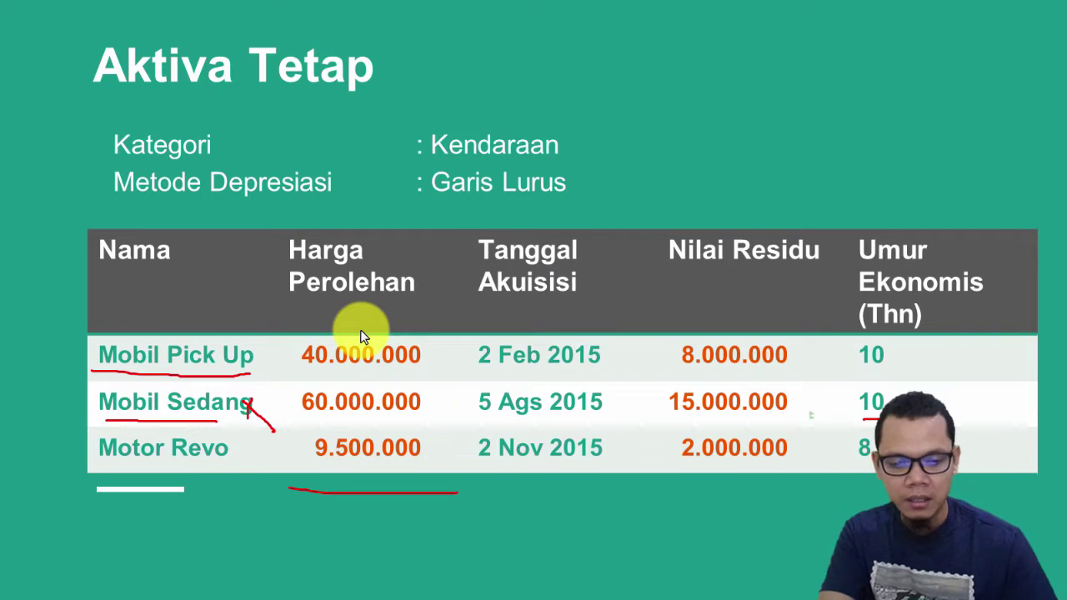
pyautogui.hotkey('alt', 'Tab')
pyautogui.write('200')
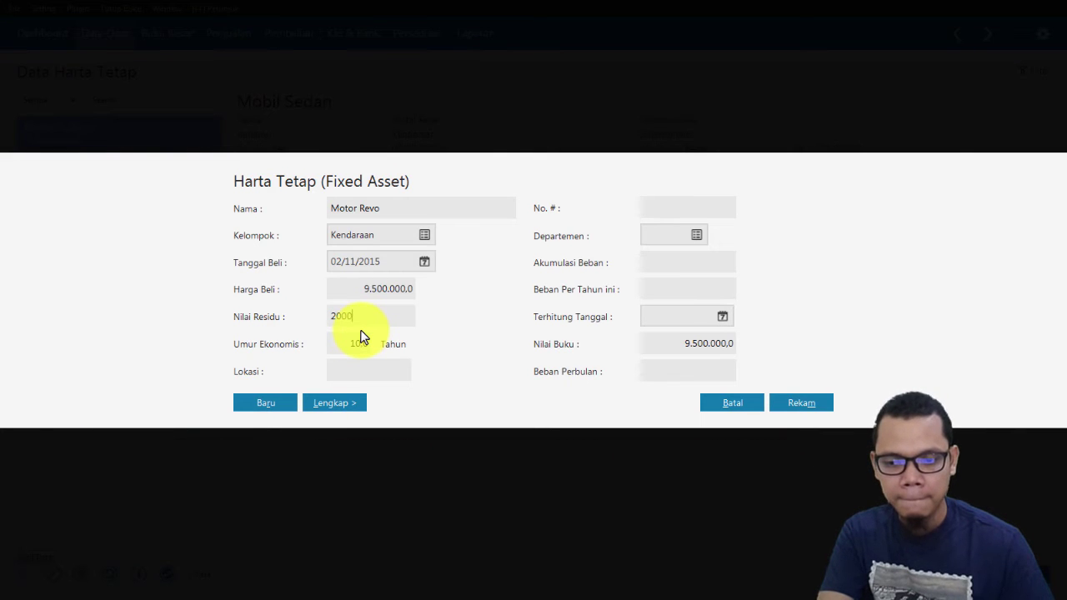
pyautogui.press('Tab')
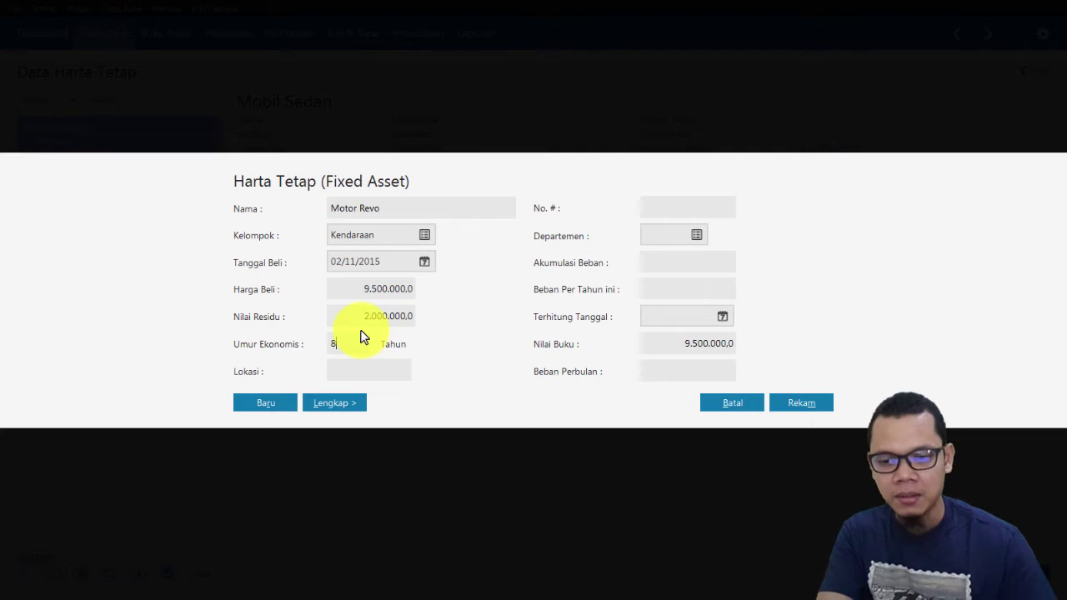
# Show Motor Revo's complete asset form and set its calculation date (Terhitung Tanggal) to 31/12/2015, leaving the location empty
pyautogui.click(350, 405)
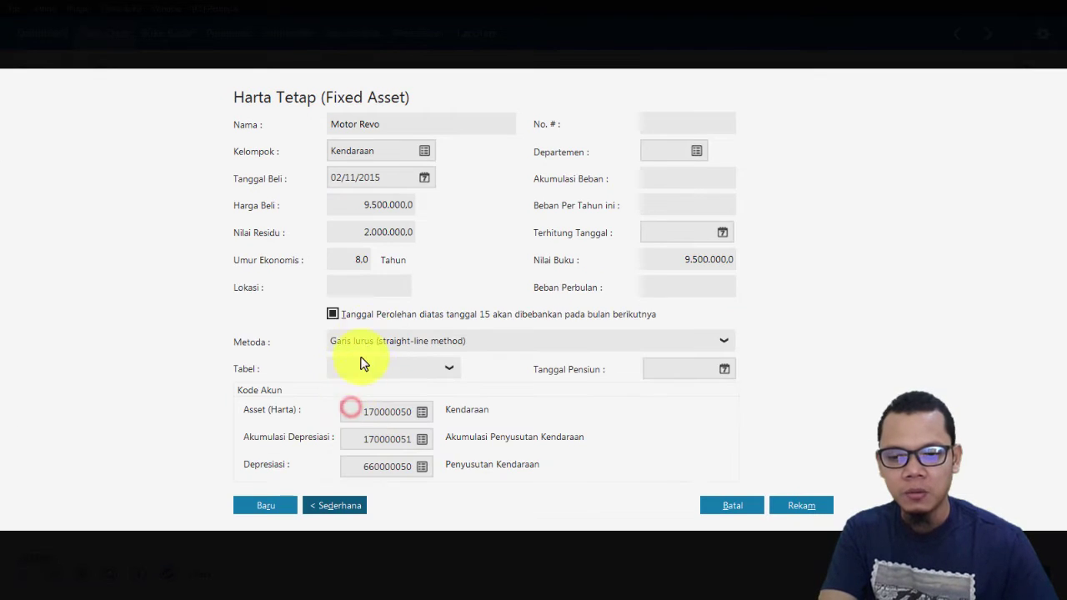
pyautogui.click(366, 284)
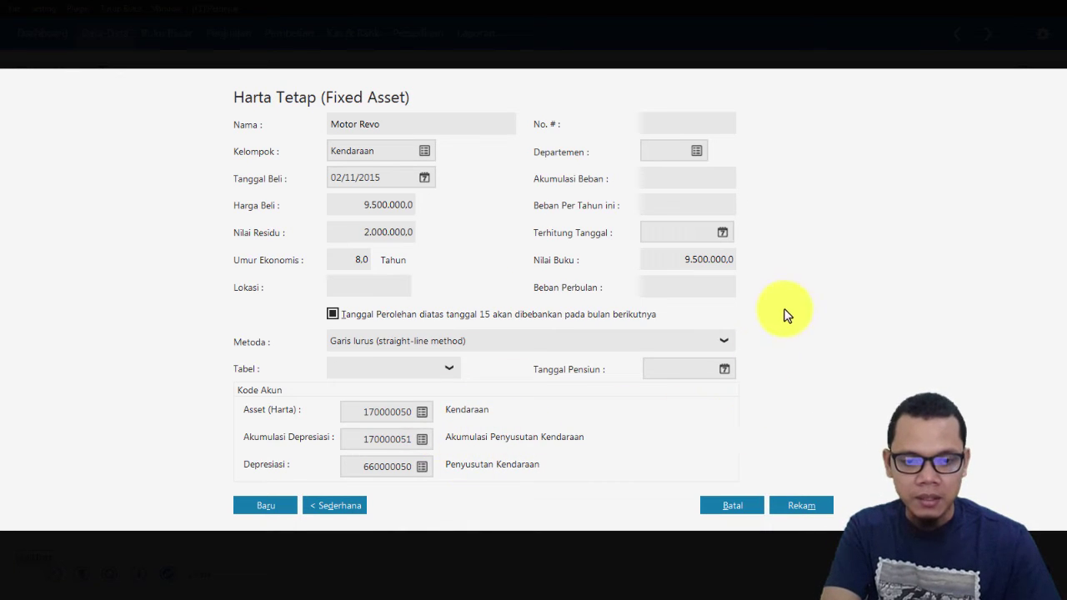
pyautogui.click(722, 234)
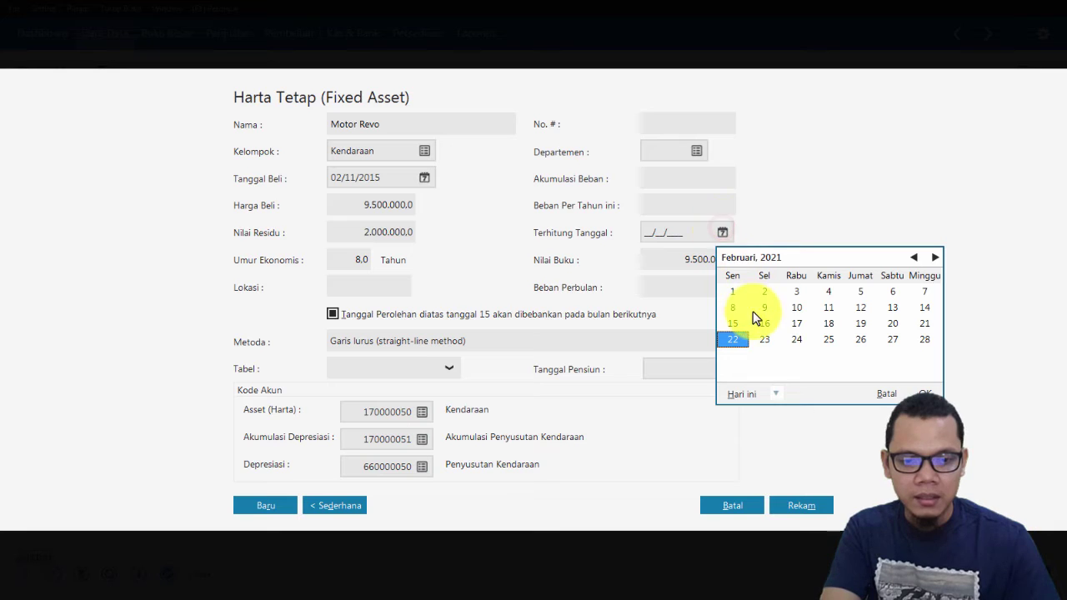
pyautogui.click(659, 237)
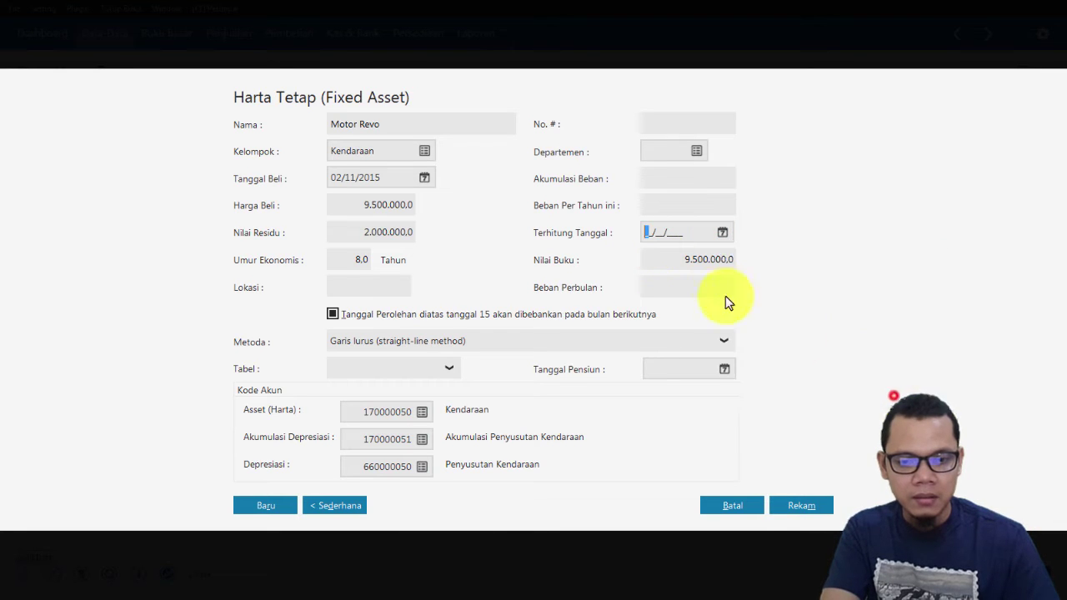
pyautogui.write('31/12/2015')
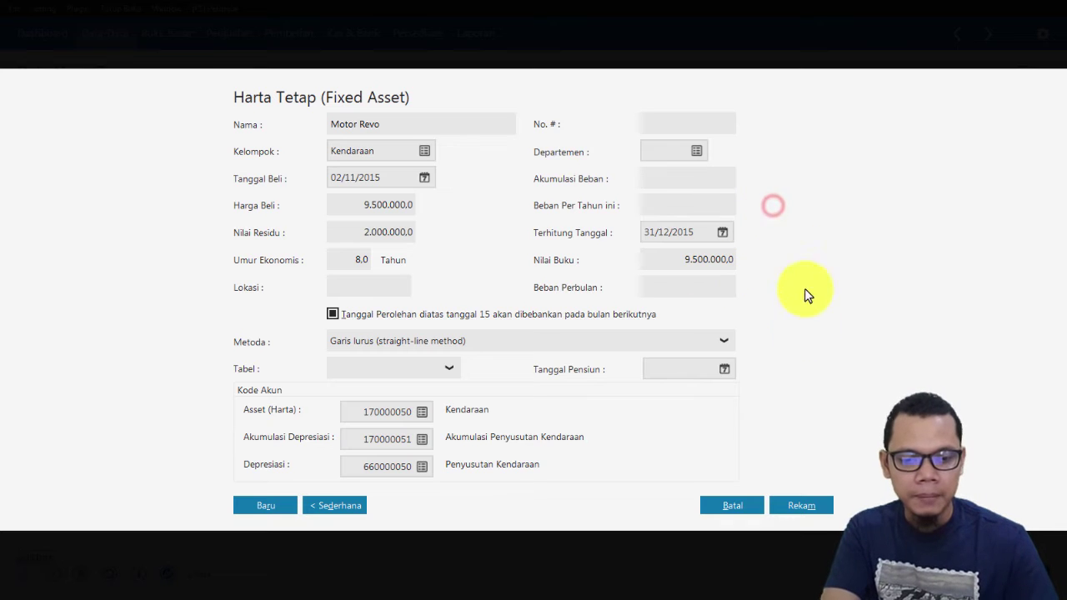
# Save Motor Revo and have its accumulated expense calculated automatically
pyautogui.click(802, 505)
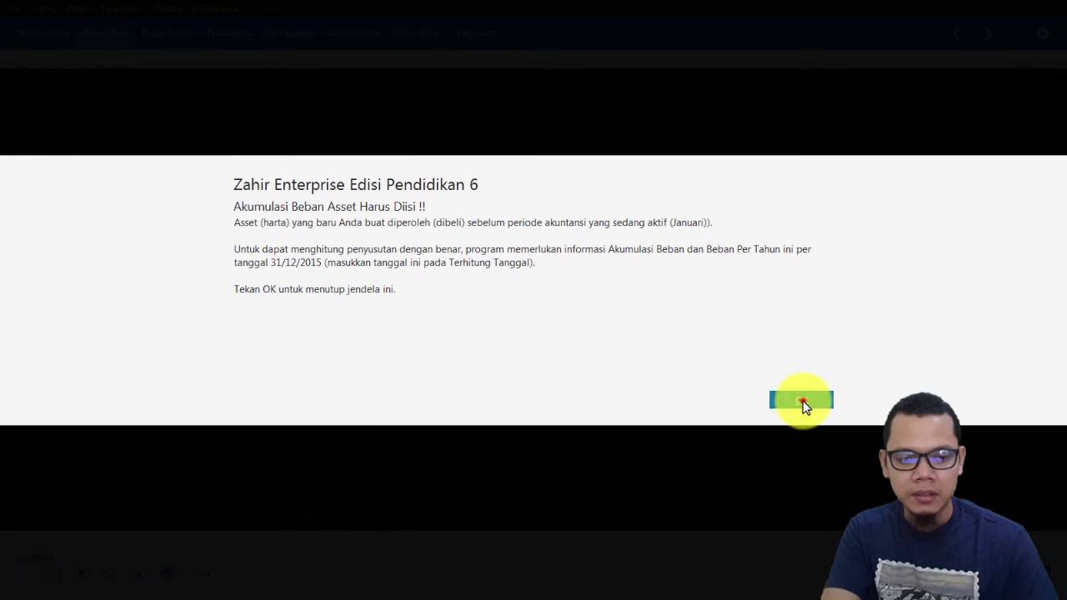
pyautogui.click(802, 402)
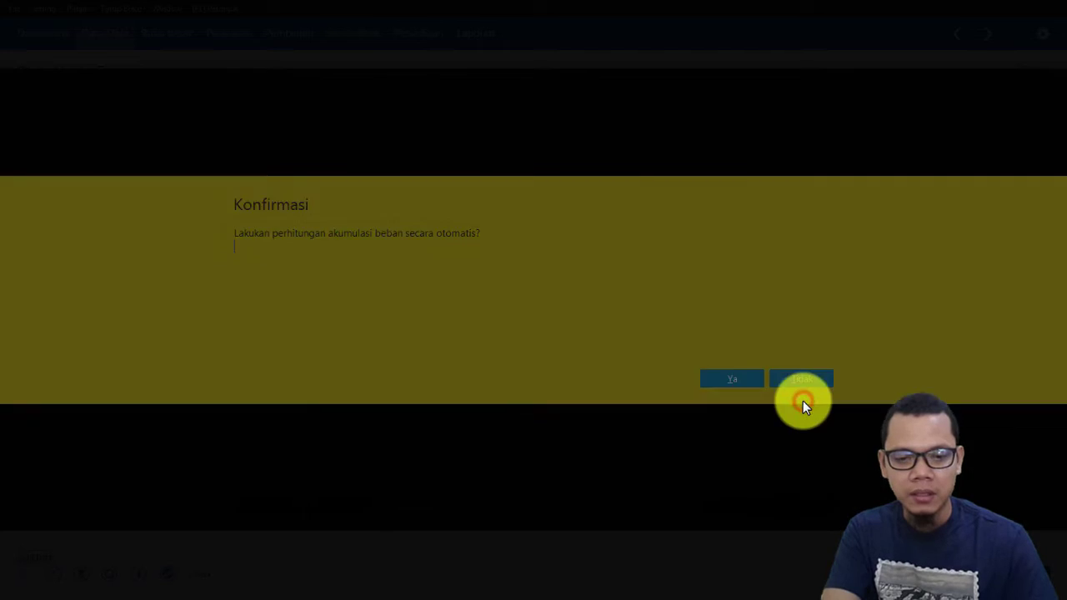
pyautogui.click(746, 379)
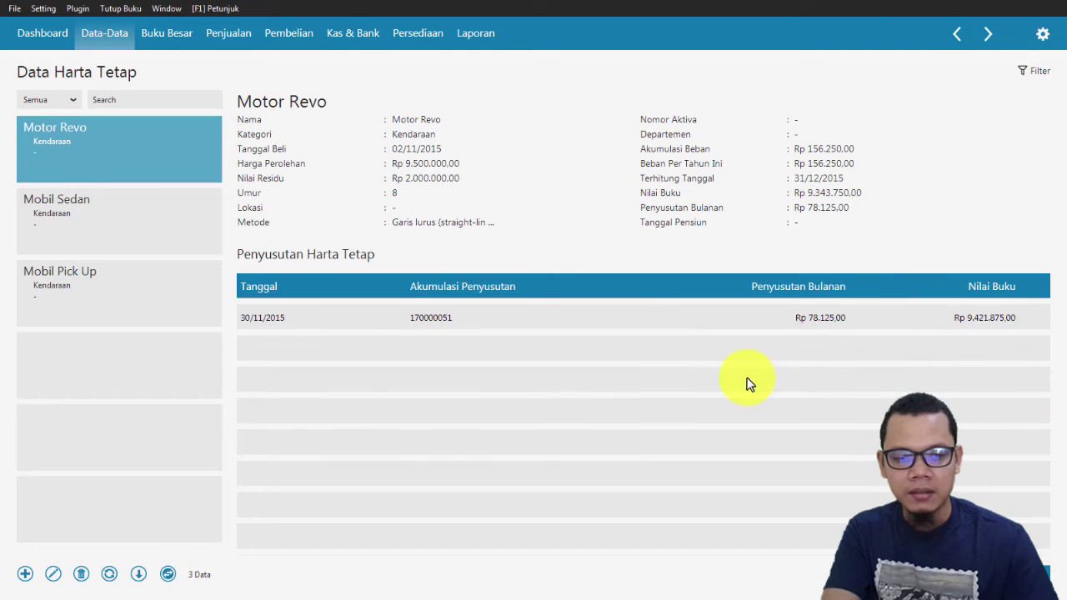